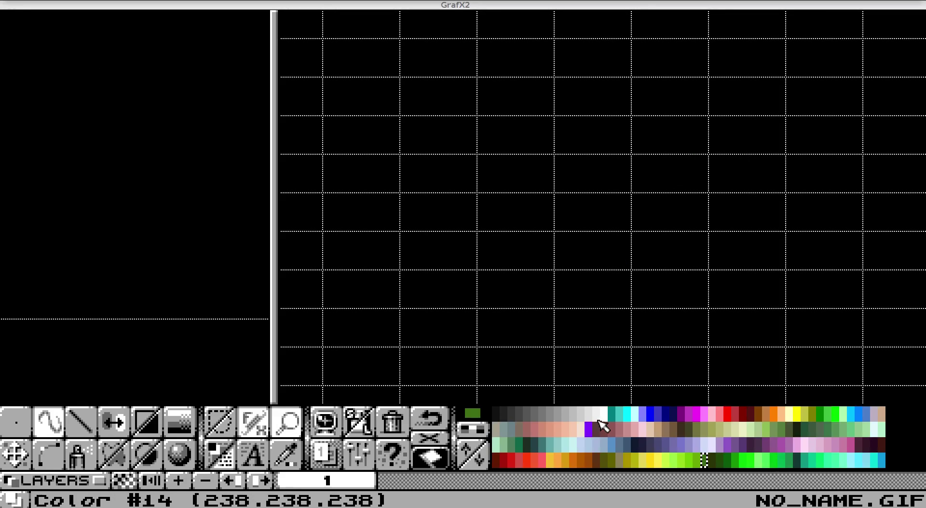
Pick white as the drawing colour, draw a trial line and undo it
{"action": "left_click", "coordinate": [603, 413]}
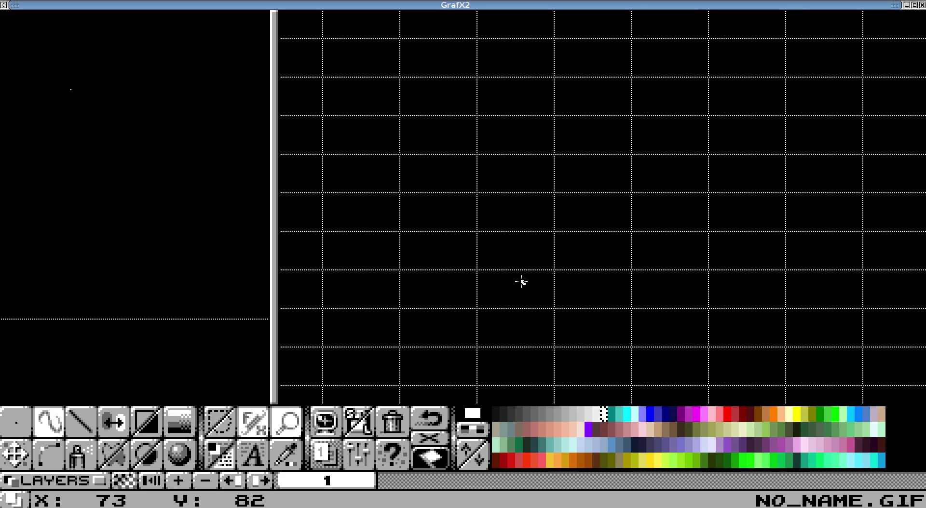
{"action": "key", "text": "l"}
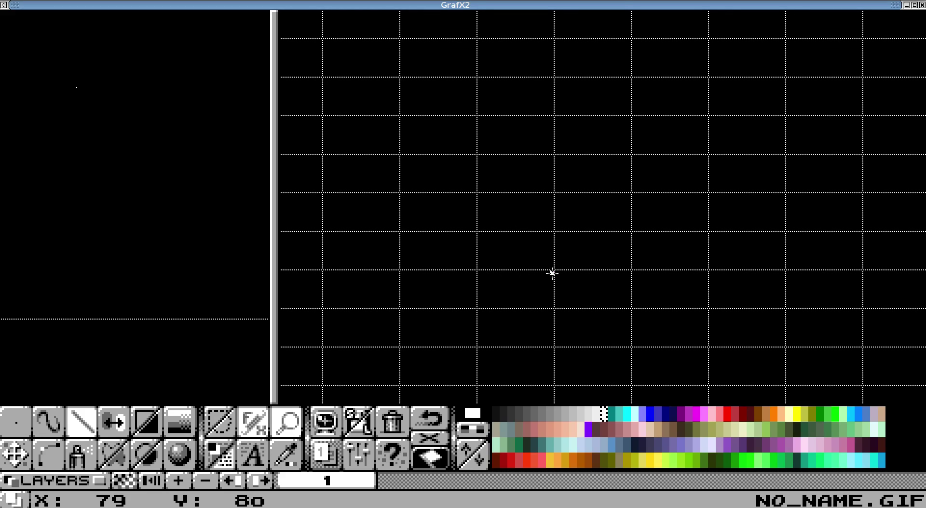
{"action": "left_click_drag", "start_coordinate": [551, 273], "coordinate": [479, 307]}
{"action": "key", "text": "u"}
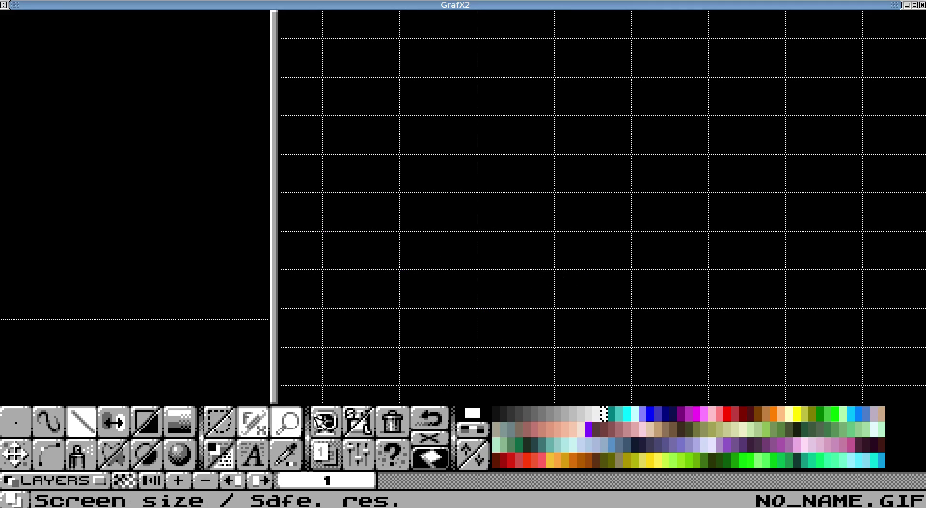
Turn the Tilemap drawing mode off
{"action": "key", "text": "e"}
{"action": "left_click", "coordinate": [566, 203]}
{"action": "left_click", "coordinate": [599, 372]}
Draw a white chevron, then grab, flip and stamp it below to close an isometric diamond
{"action": "left_click_drag", "start_coordinate": [552, 195], "coordinate": [479, 230]}
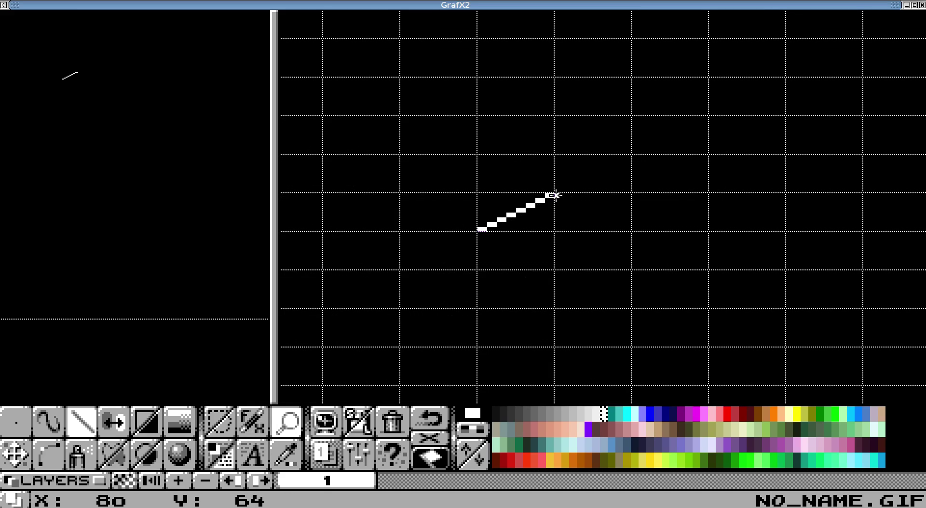
{"action": "left_click_drag", "start_coordinate": [554, 195], "coordinate": [628, 229]}
{"action": "key", "text": "b"}
{"action": "left_click_drag", "start_coordinate": [438, 152], "coordinate": [648, 277]}
{"action": "key", "text": "y"}
{"action": "left_click", "coordinate": [547, 247]}
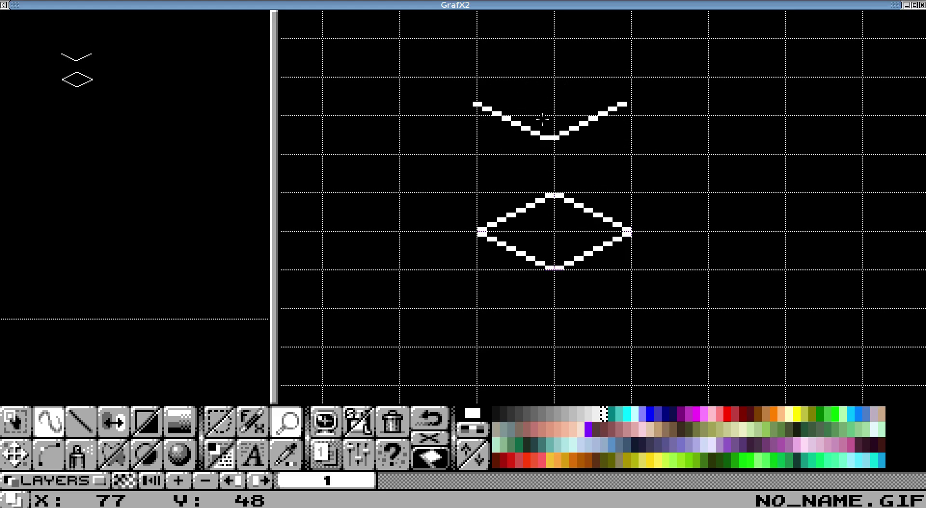
{"action": "key", "text": "period"}
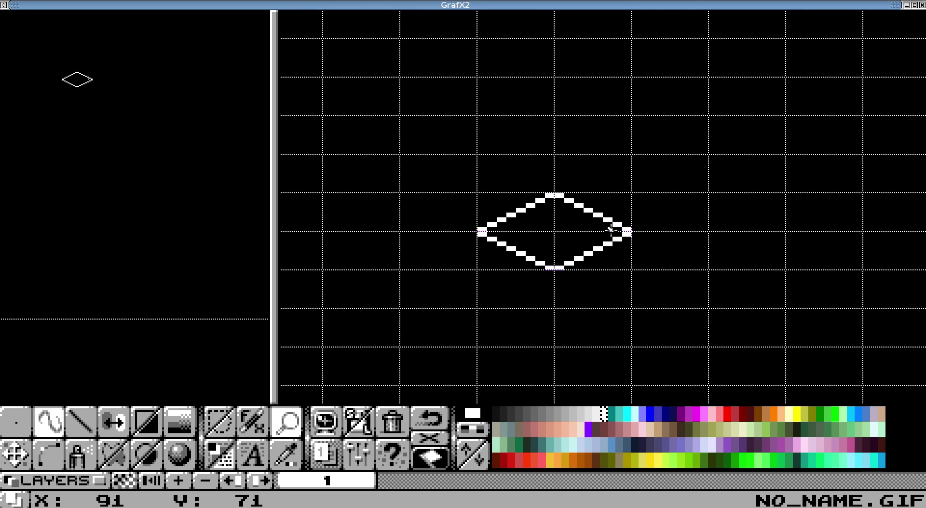
Stamp copies of the diamond edge to edge into a 3-by-3 grid, undoing one misplaced copy
{"action": "key", "text": "b"}
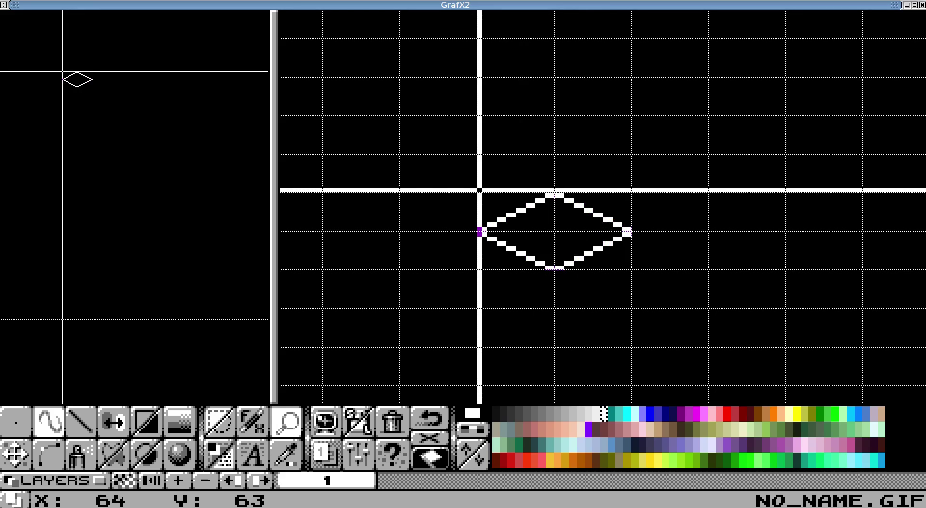
{"action": "mouse_move", "coordinate": [479, 195]}
{"action": "left_mouse_down"}
{"action": "mouse_move", "coordinate": [628, 278]}
{"action": "mouse_move", "coordinate": [629, 268]}
{"action": "left_mouse_up"}
{"action": "left_click", "coordinate": [555, 311]}
{"action": "left_click", "coordinate": [479, 271]}
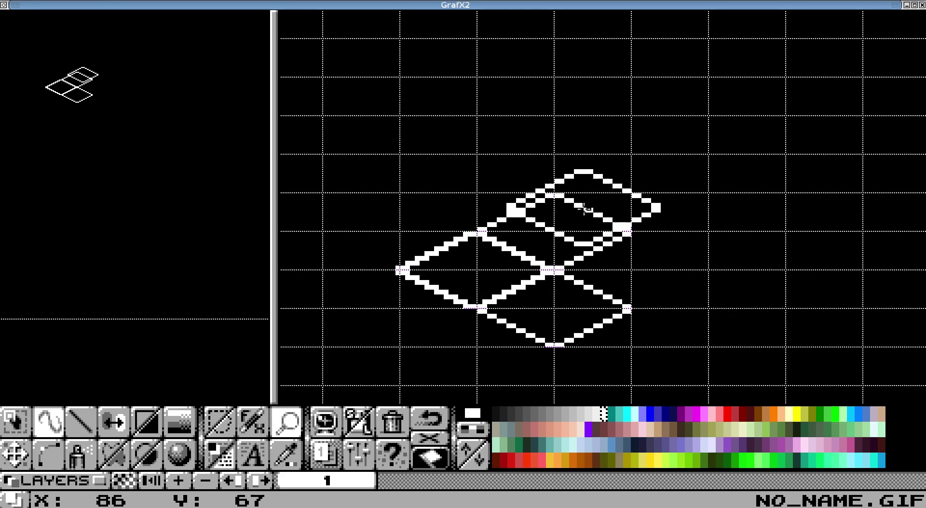
{"action": "key", "text": "u"}
{"action": "left_click", "coordinate": [632, 273]}
{"action": "left_click", "coordinate": [481, 273]}
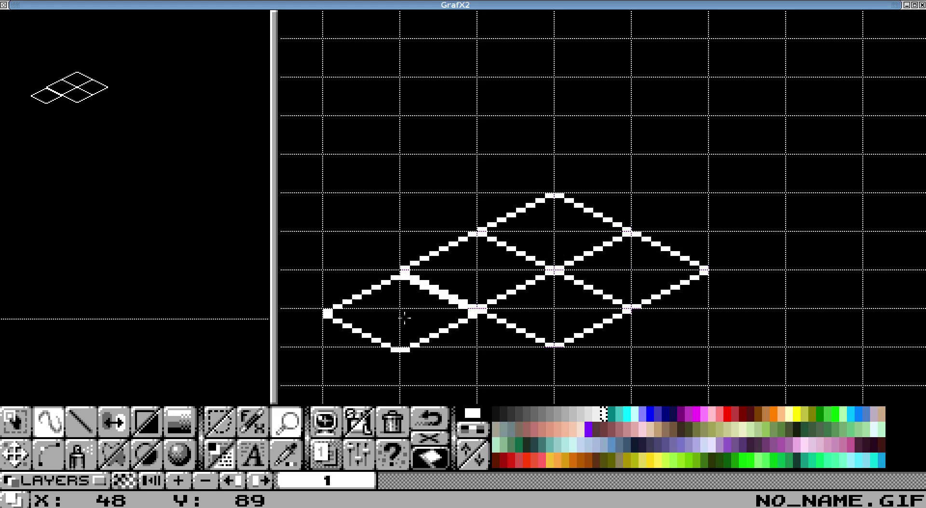
{"action": "left_click", "coordinate": [404, 309]}
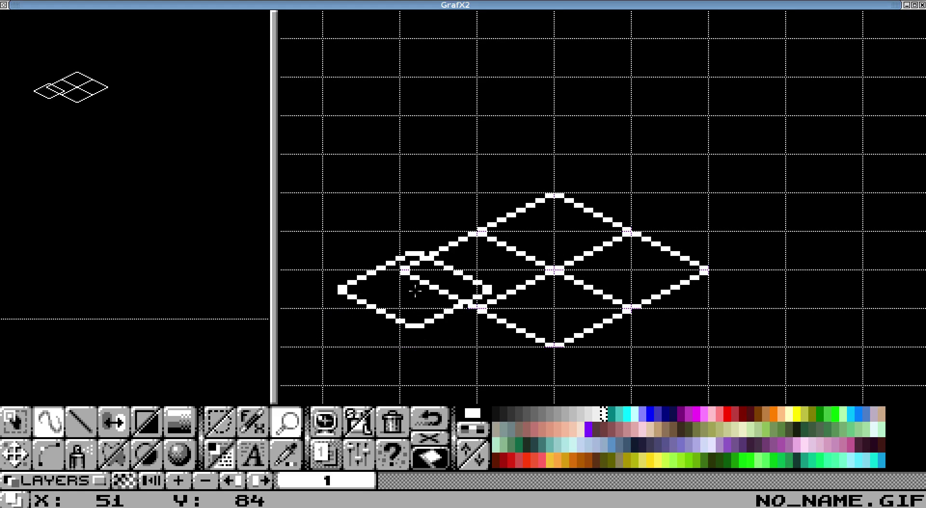
{"action": "left_click", "coordinate": [406, 310]}
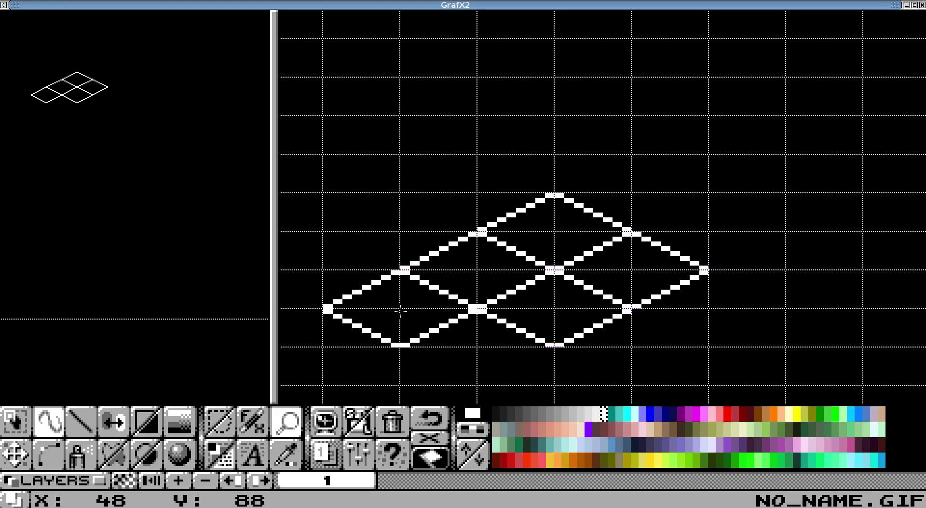
{"action": "left_click", "coordinate": [707, 310]}
Grab the whole diamond grid as a brush, then reset to the single-pixel brush
{"action": "scroll", "coordinate": [633, 210], "scroll_direction": "down", "scroll_amount": 1}
{"action": "key", "text": "b"}
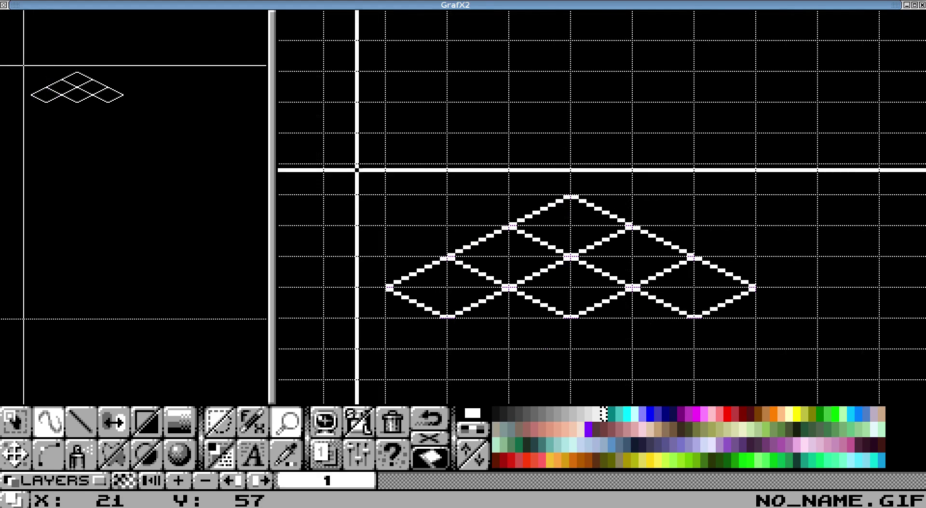
{"action": "left_click_drag", "start_coordinate": [363, 169], "coordinate": [764, 374]}
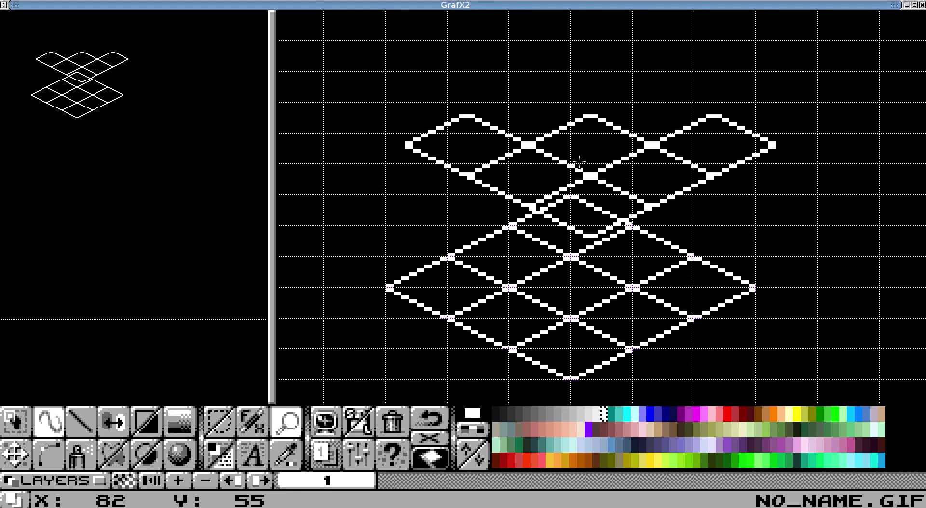
{"action": "key", "text": "period"}
{"action": "scroll", "coordinate": [579, 163], "scroll_direction": "down", "scroll_amount": 1}
{"action": "scroll", "coordinate": [488, 201], "scroll_direction": "up", "scroll_amount": 1}
{"action": "scroll", "coordinate": [434, 306], "scroll_direction": "down", "scroll_amount": 1}
{"action": "scroll", "coordinate": [421, 293], "scroll_direction": "up", "scroll_amount": 1}
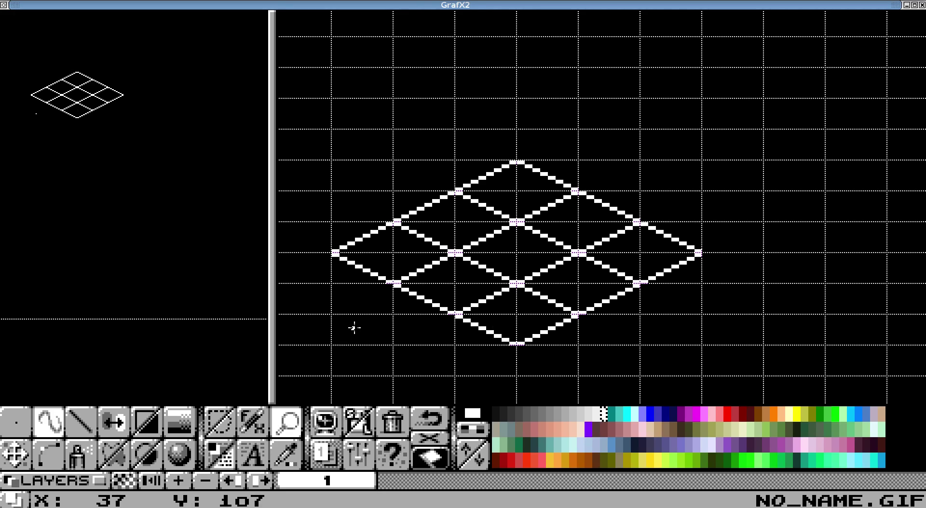
Turn Tilemap mode on and test it with a freehand mark, then undo the mark
{"action": "key", "text": "e"}
{"action": "left_click", "coordinate": [556, 202]}
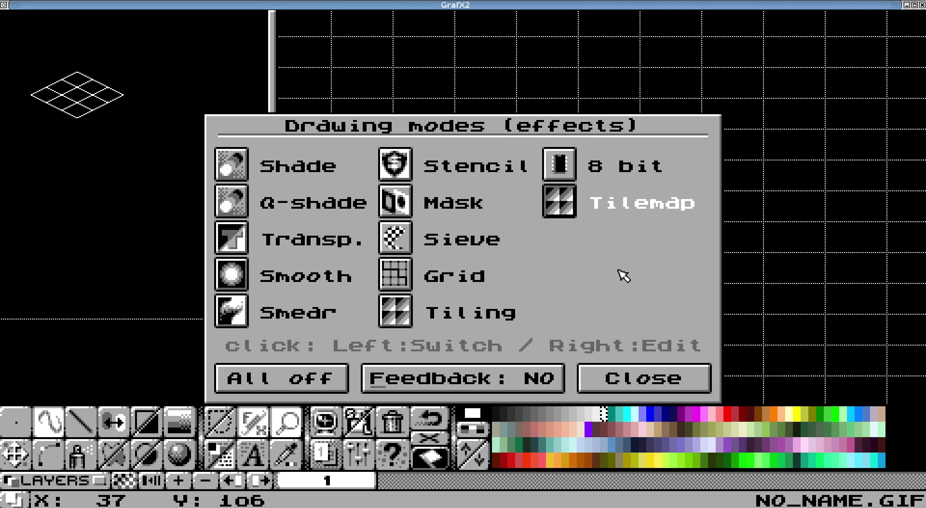
{"action": "left_click", "coordinate": [622, 379]}
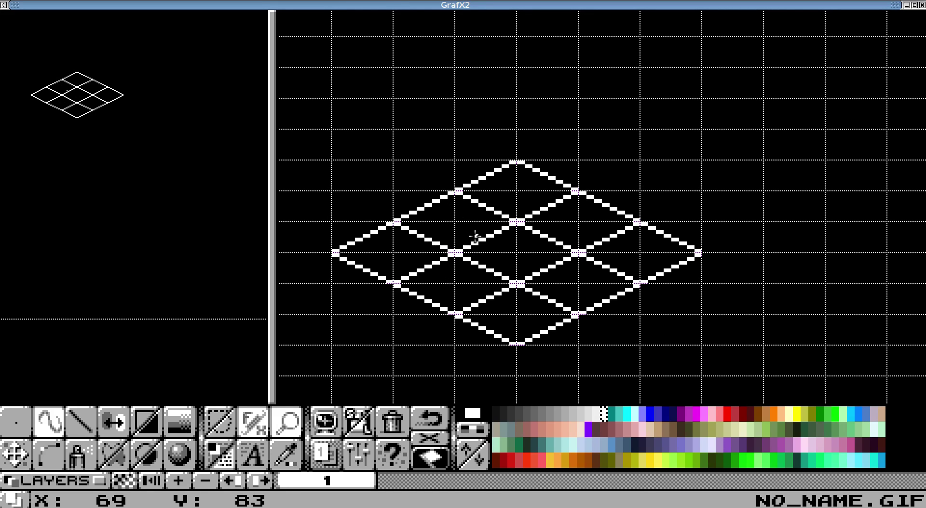
{"action": "left_click_drag", "start_coordinate": [464, 223], "coordinate": [474, 233]}
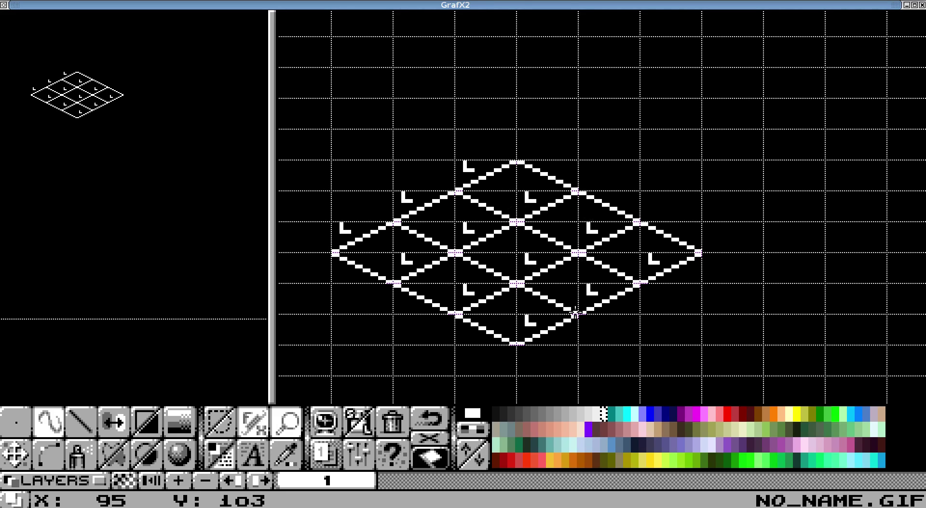
{"action": "key", "text": "u"}
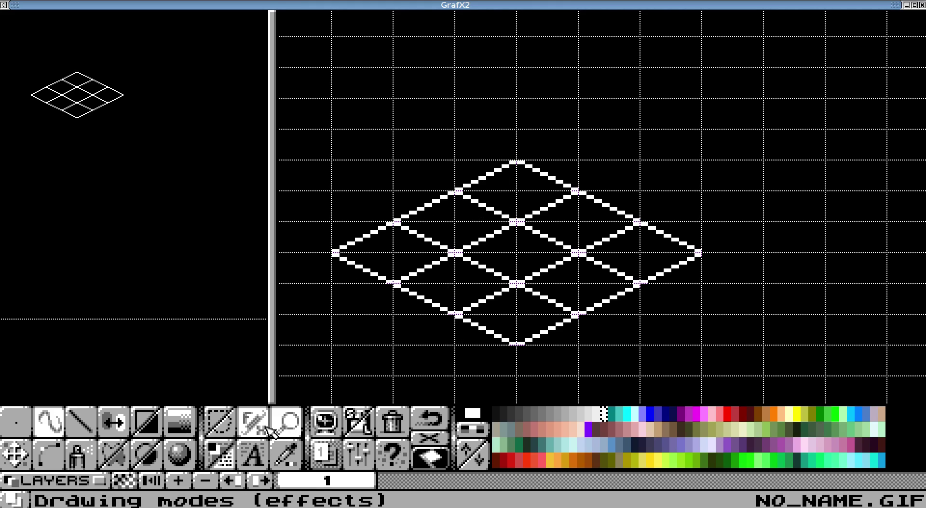
Grab the diamond grid as a brush, add layer 2, return to layer 1 and hide layer 2
{"action": "left_click", "coordinate": [218, 422]}
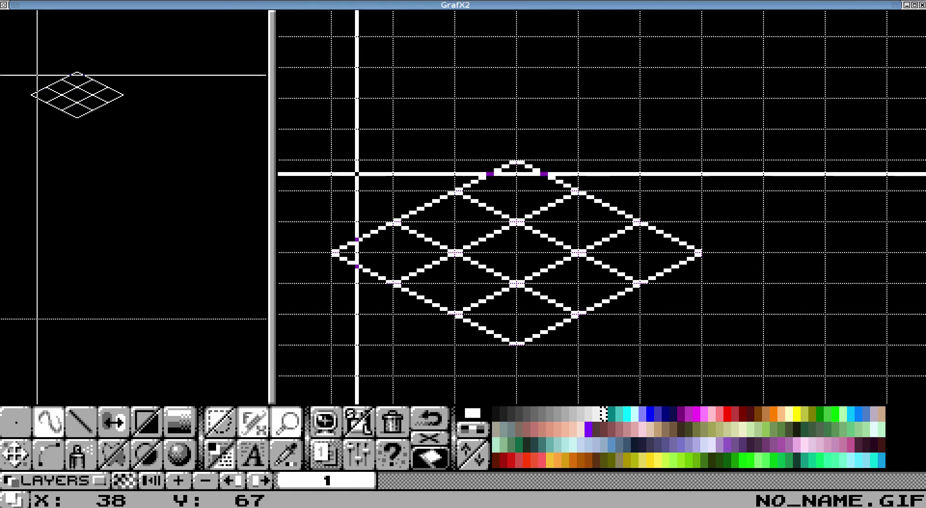
{"action": "mouse_move", "coordinate": [333, 162]}
{"action": "left_mouse_down"}
{"action": "mouse_move", "coordinate": [539, 307]}
{"action": "mouse_move", "coordinate": [685, 350]}
{"action": "mouse_move", "coordinate": [700, 344]}
{"action": "left_mouse_up"}
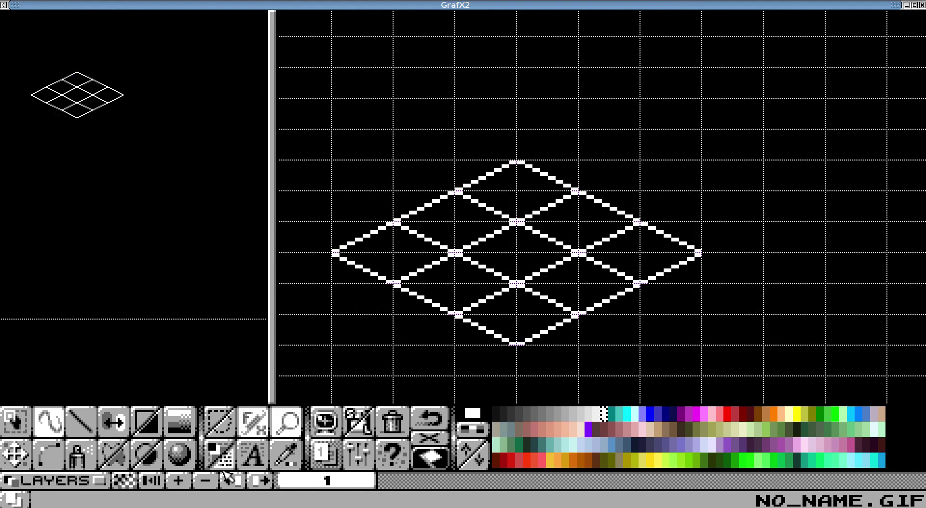
{"action": "left_click", "coordinate": [185, 479]}
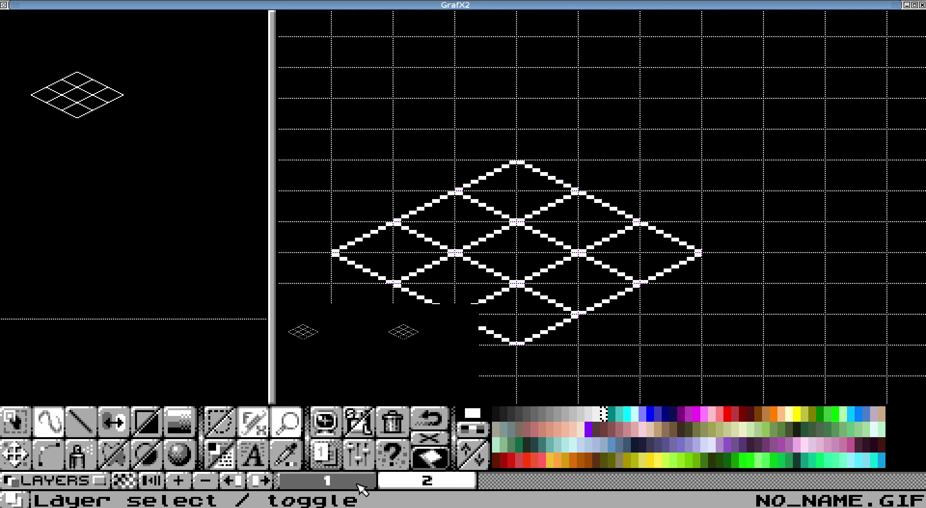
{"action": "left_click", "coordinate": [361, 483]}
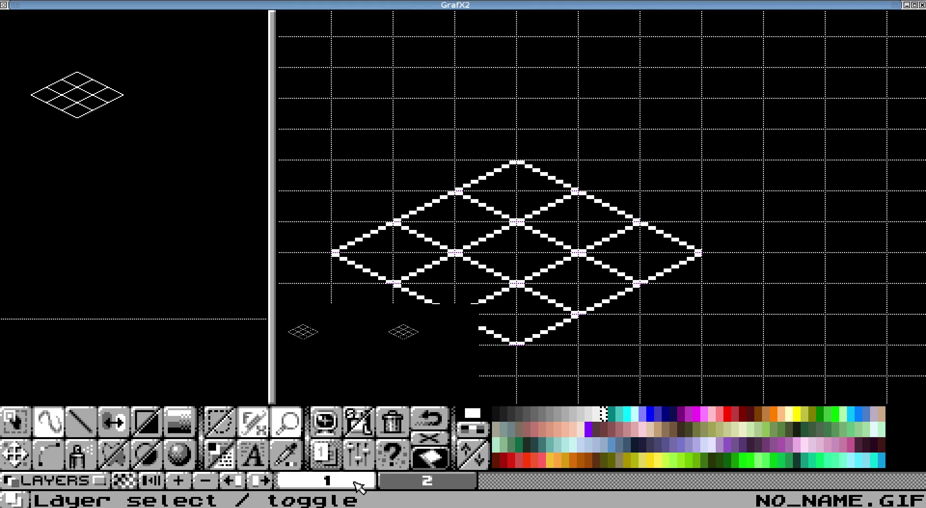
{"action": "right_click", "coordinate": [423, 482]}
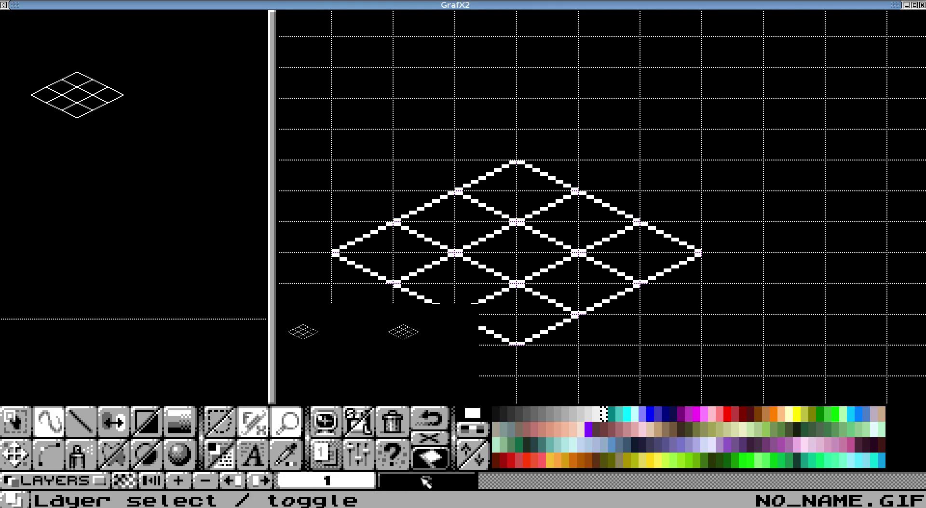
Pick dark green and flood-fill the grid triangles so all nine tiles turn dark green
{"action": "left_click", "coordinate": [723, 460]}
{"action": "left_click", "coordinate": [504, 278]}
{"action": "key", "text": "period"}
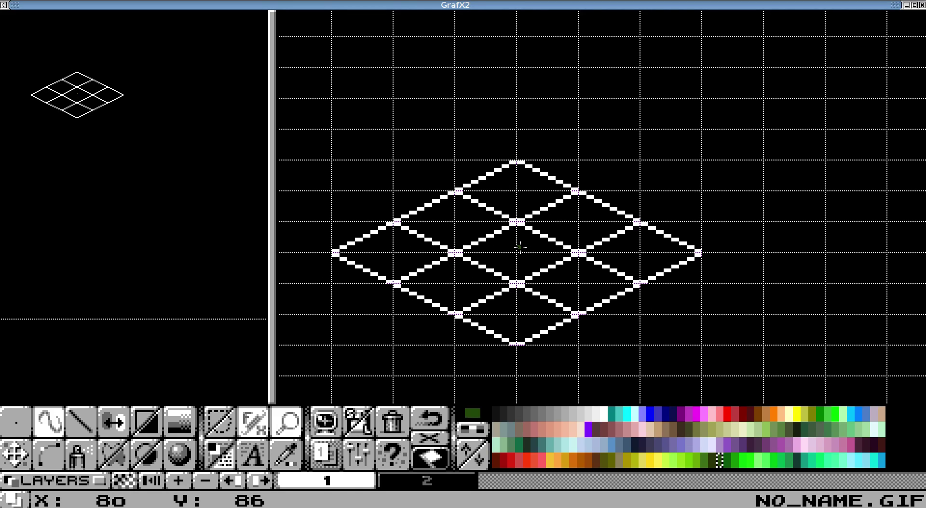
{"action": "key", "text": "f"}
{"action": "left_click", "coordinate": [519, 234]}
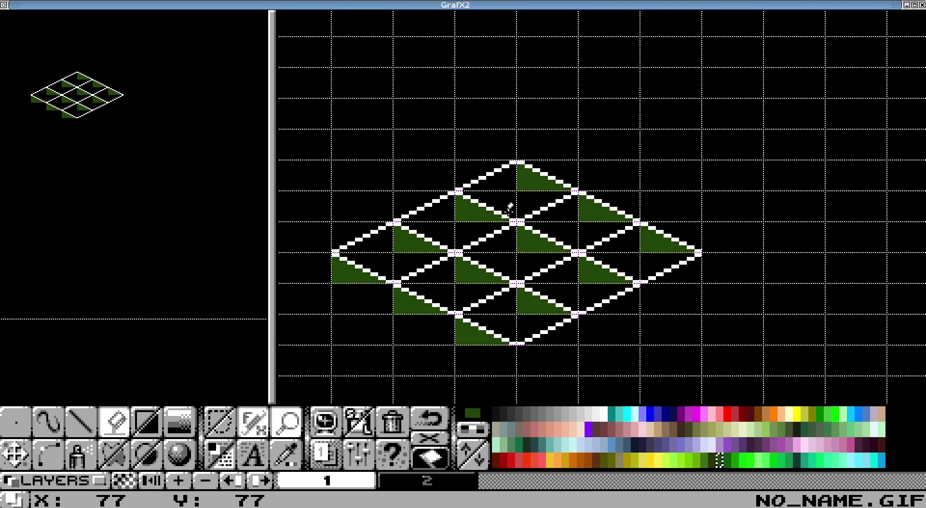
{"action": "left_click", "coordinate": [480, 221]}
{"action": "left_click", "coordinate": [446, 218]}
{"action": "left_click", "coordinate": [453, 215]}
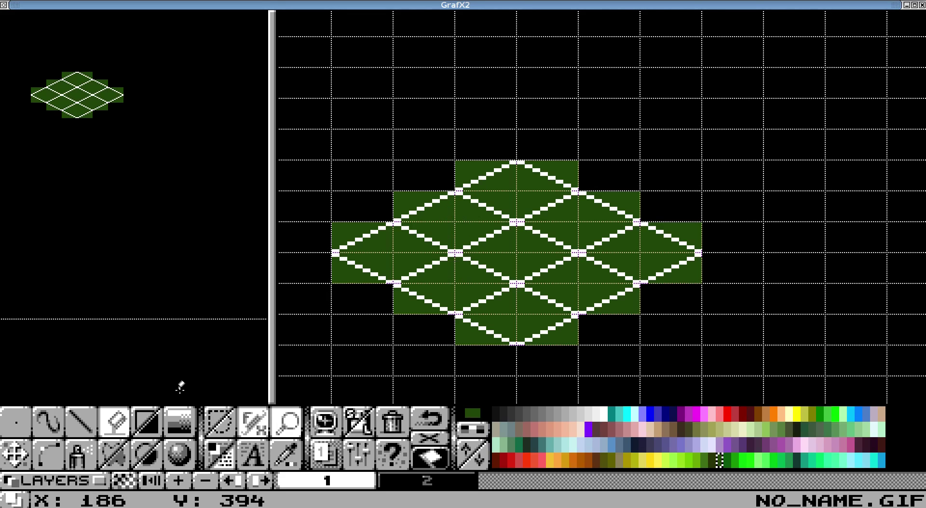
Switch between the colour-replace fill, filled-rectangle and colour-sampling tools
{"action": "right_click", "coordinate": [119, 426]}
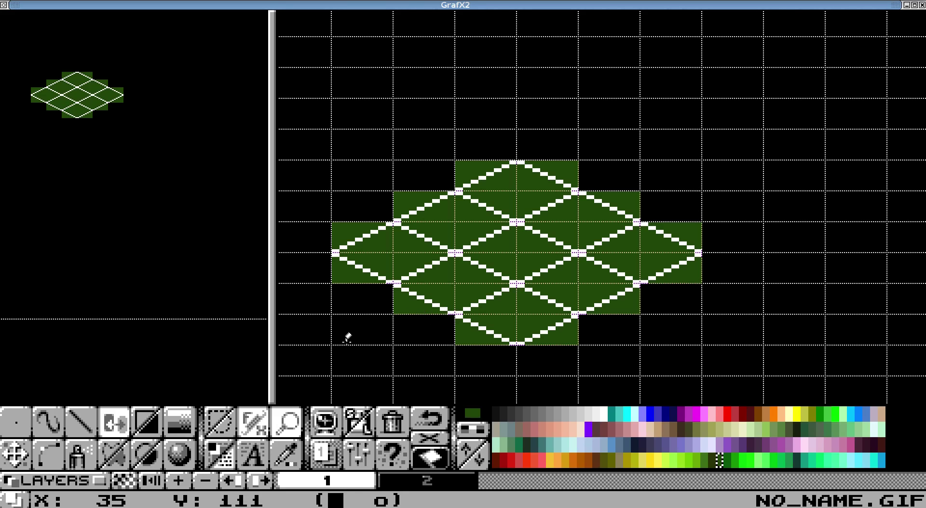
{"action": "left_click", "coordinate": [154, 431]}
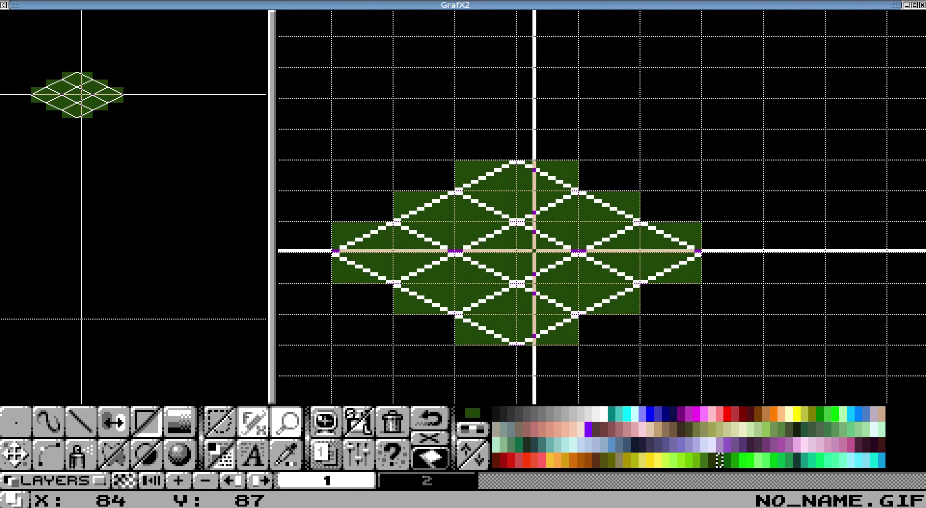
{"action": "key", "text": "grave"}
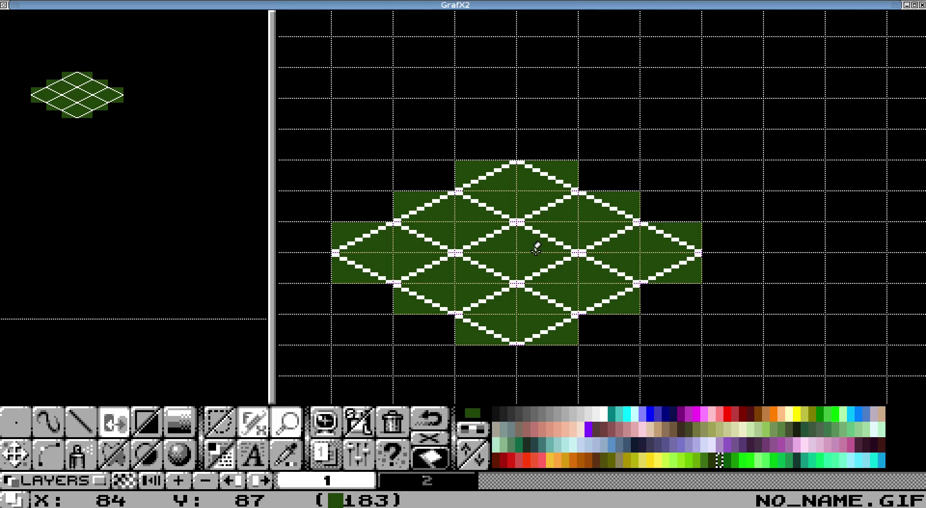
{"action": "scroll", "coordinate": [463, 215], "scroll_direction": "up", "scroll_amount": 1}
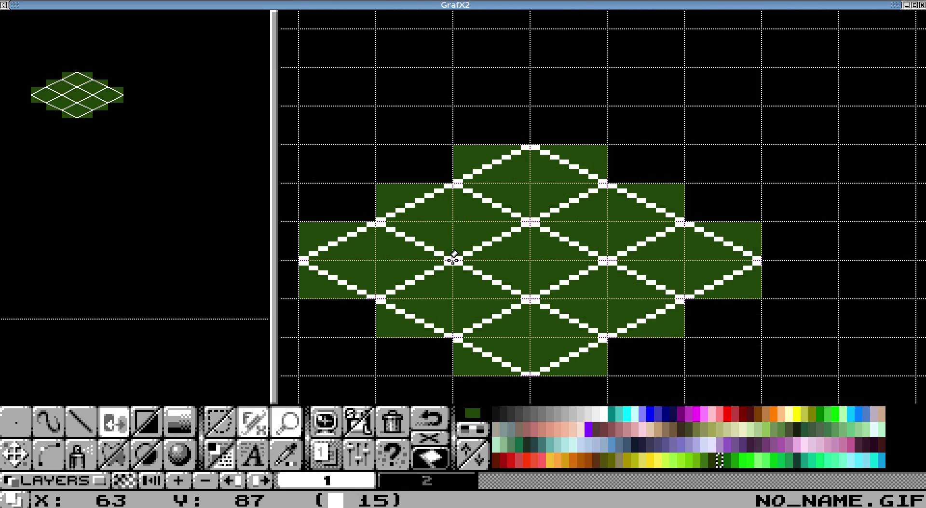
Paint bright green freehand grass blades that repeat in every dark green tile
{"action": "key", "text": "u"}
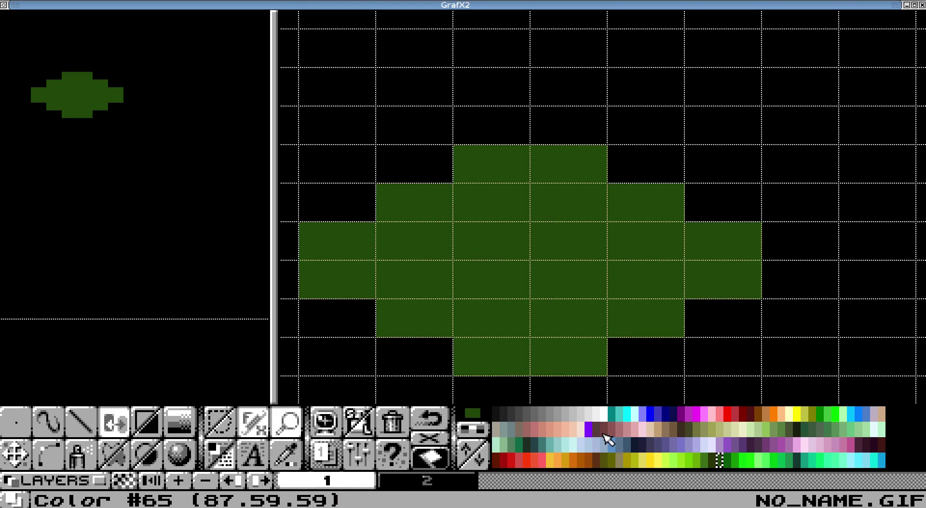
{"action": "left_click", "coordinate": [736, 462]}
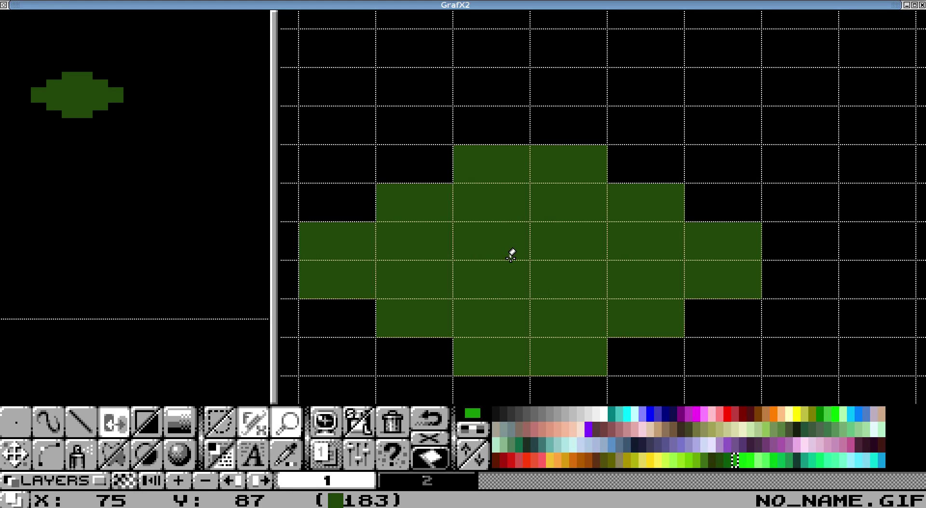
{"action": "scroll", "coordinate": [506, 242], "scroll_direction": "up", "scroll_amount": 1}
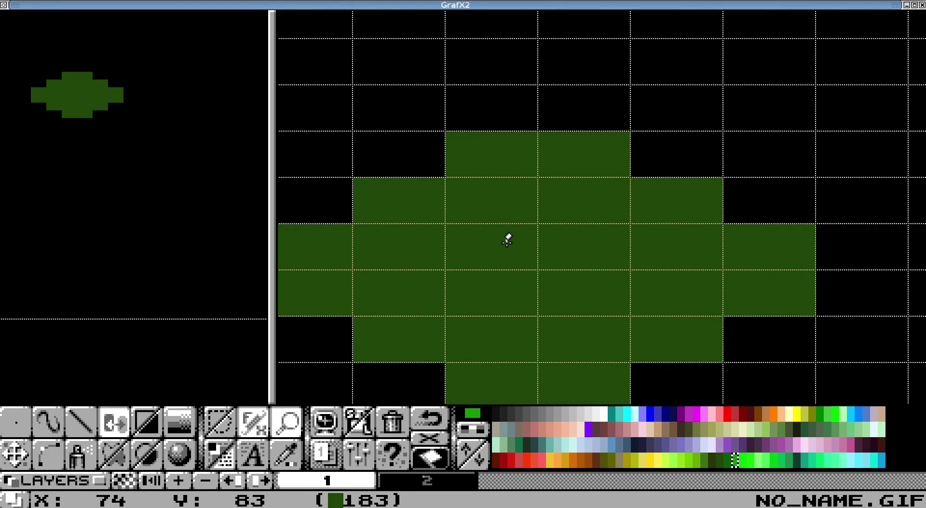
{"action": "key", "text": "d"}
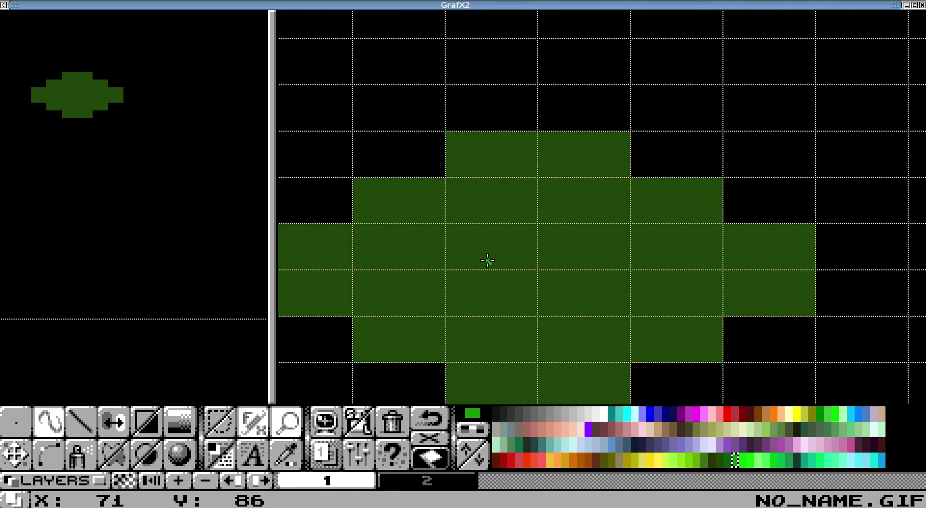
{"action": "mouse_move", "coordinate": [487, 261]}
{"action": "left_mouse_down"}
{"action": "mouse_move", "coordinate": [513, 239]}
{"action": "mouse_move", "coordinate": [495, 243]}
{"action": "mouse_move", "coordinate": [486, 229]}
{"action": "mouse_move", "coordinate": [449, 254]}
{"action": "left_mouse_up"}
{"action": "mouse_move", "coordinate": [519, 294]}
{"action": "left_mouse_down"}
{"action": "mouse_move", "coordinate": [501, 291]}
{"action": "mouse_move", "coordinate": [494, 277]}
{"action": "mouse_move", "coordinate": [475, 292]}
{"action": "mouse_move", "coordinate": [463, 279]}
{"action": "mouse_move", "coordinate": [458, 302]}
{"action": "mouse_move", "coordinate": [446, 292]}
{"action": "mouse_move", "coordinate": [481, 307]}
{"action": "mouse_move", "coordinate": [487, 294]}
{"action": "mouse_move", "coordinate": [518, 321]}
{"action": "mouse_move", "coordinate": [524, 315]}
{"action": "mouse_move", "coordinate": [509, 298]}
{"action": "left_mouse_up"}
Show the white diamond grid layer again
{"action": "scroll", "coordinate": [484, 208], "scroll_direction": "down", "scroll_amount": 1}
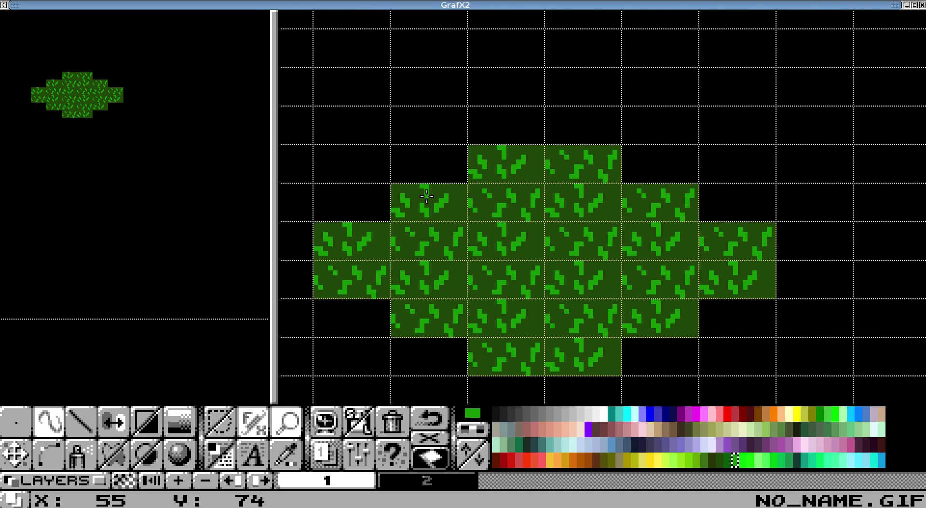
{"action": "right_click", "coordinate": [444, 486]}
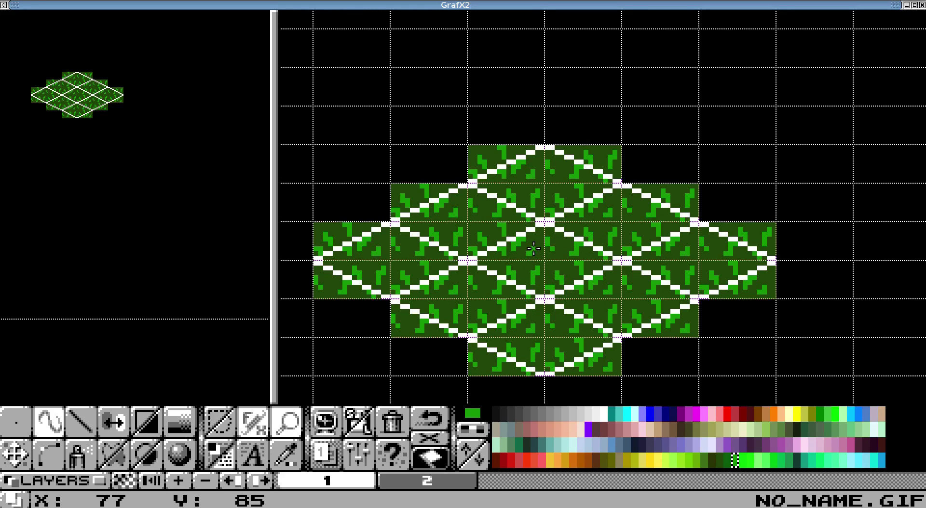
{"action": "scroll", "coordinate": [549, 188], "scroll_direction": "down", "scroll_amount": 2}
Delete layer 2 holding the grid and clear the image to an empty canvas
{"action": "key", "text": "Right"}
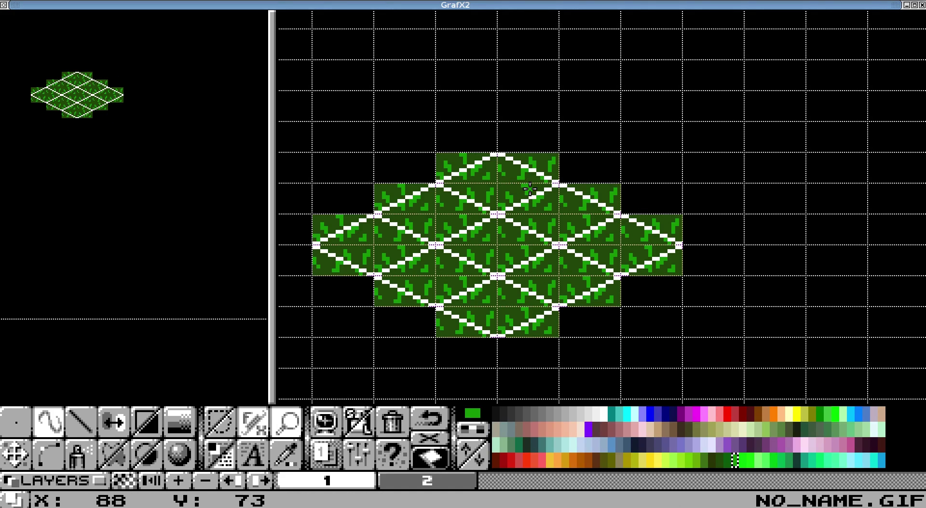
{"action": "scroll", "coordinate": [384, 217], "scroll_direction": "down", "scroll_amount": 1}
{"action": "scroll", "coordinate": [347, 109], "scroll_direction": "up", "scroll_amount": 1}
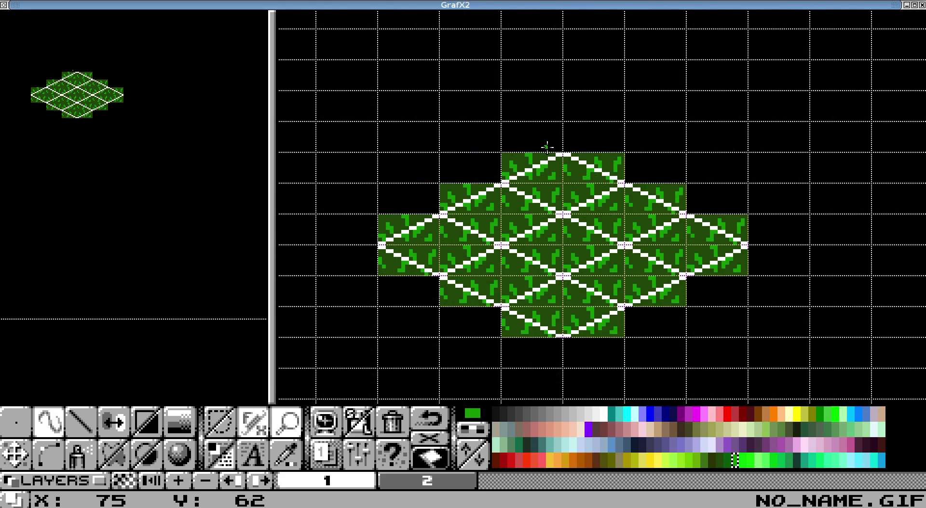
{"action": "left_click", "coordinate": [416, 481]}
{"action": "left_click", "coordinate": [205, 481]}
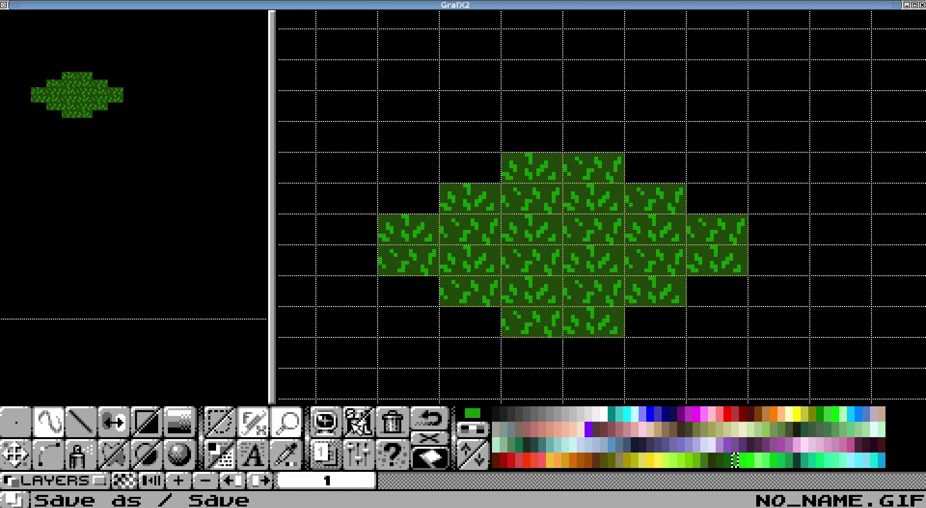
{"action": "left_click", "coordinate": [396, 424]}
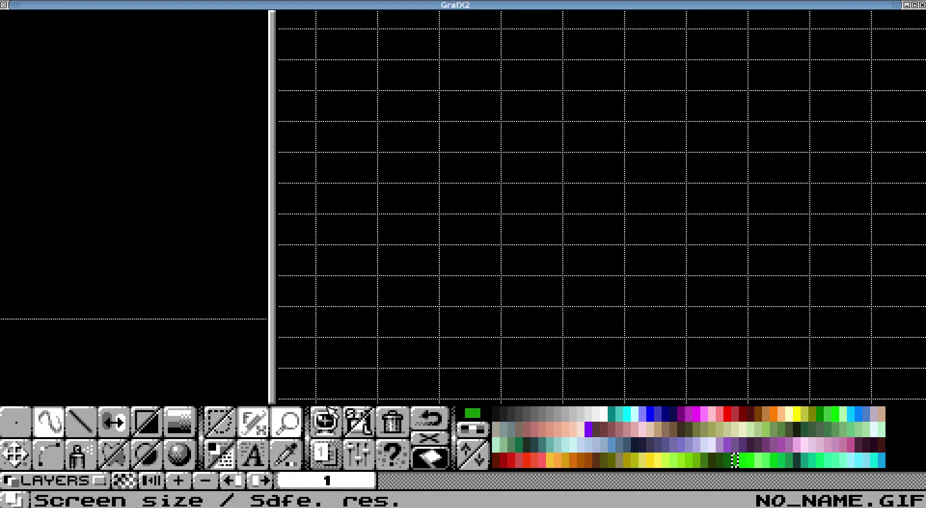
Switch Tilemap mode off and make white the drawing colour
{"action": "key", "text": "e"}
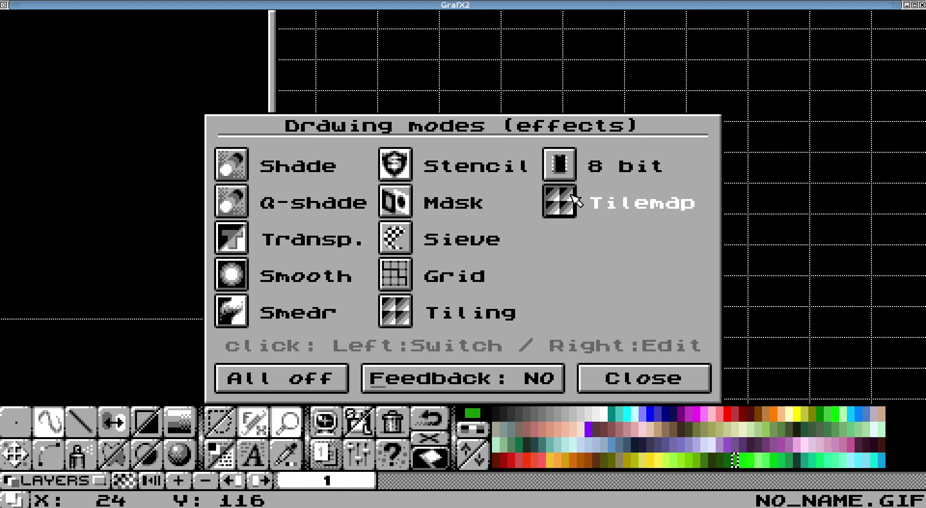
{"action": "left_click", "coordinate": [573, 199]}
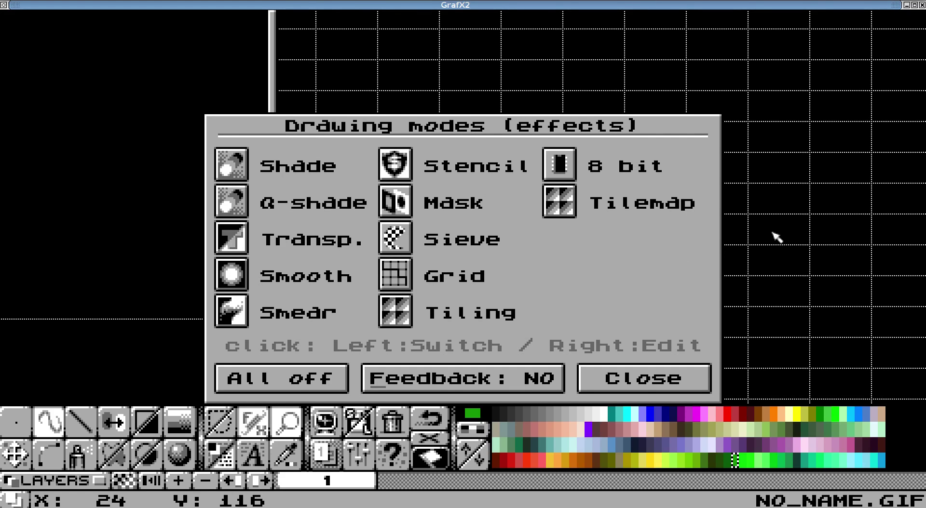
{"action": "left_click", "coordinate": [606, 384]}
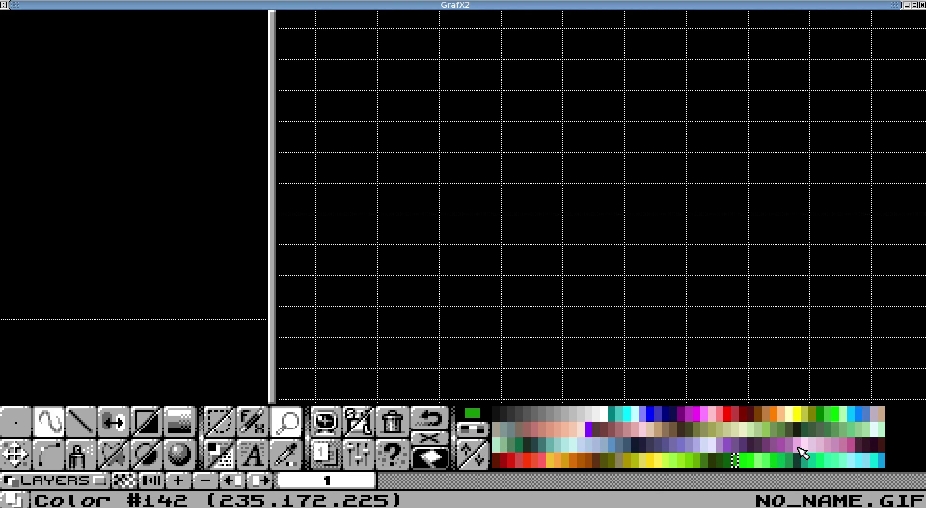
{"action": "left_click", "coordinate": [603, 413]}
Sketch a trial white stroke on the canvas and undo it
{"action": "scroll", "coordinate": [392, 183], "scroll_direction": "up", "scroll_amount": 2}
{"action": "left_click_drag", "start_coordinate": [525, 186], "coordinate": [488, 211]}
{"action": "key", "text": "u"}
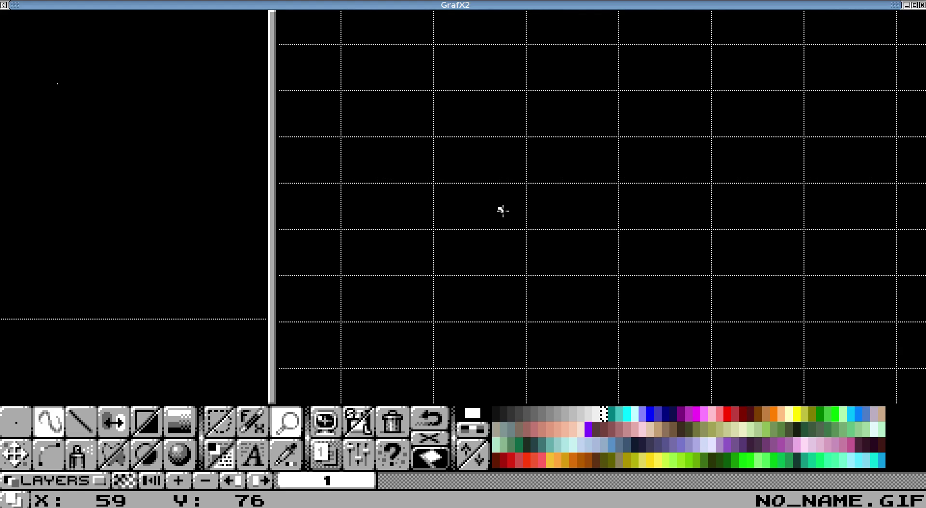
Draw a white hexagon from straight lines: two slanted top edges, two vertical walls and the bottom
{"action": "key", "text": "l"}
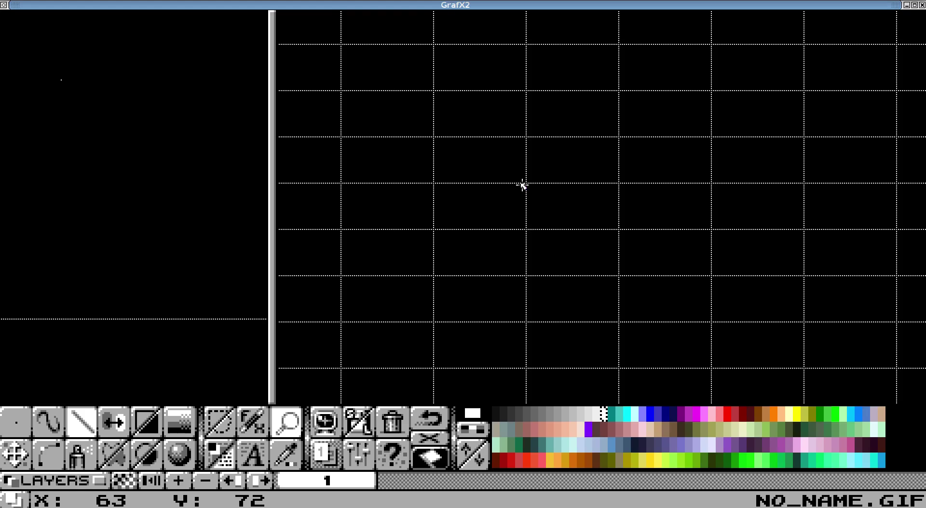
{"action": "left_click_drag", "start_coordinate": [521, 186], "coordinate": [434, 227]}
{"action": "left_click_drag", "start_coordinate": [525, 186], "coordinate": [615, 225]}
{"action": "left_click_drag", "start_coordinate": [437, 230], "coordinate": [435, 321]}
{"action": "left_click_drag", "start_coordinate": [615, 230], "coordinate": [616, 321]}
{"action": "mouse_move", "coordinate": [436, 324]}
{"action": "left_mouse_down"}
{"action": "mouse_move", "coordinate": [527, 365]}
{"action": "mouse_move", "coordinate": [584, 355]}
{"action": "mouse_move", "coordinate": [602, 326]}
{"action": "mouse_move", "coordinate": [614, 325]}
{"action": "left_mouse_up"}
{"action": "scroll", "coordinate": [512, 181], "scroll_direction": "down", "scroll_amount": 1}
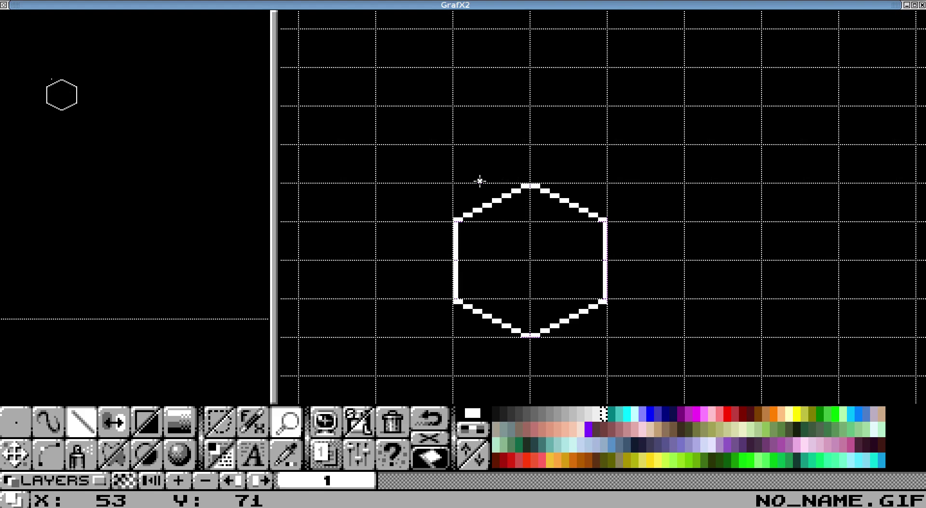
{"action": "scroll", "coordinate": [479, 182], "scroll_direction": "up", "scroll_amount": 1}
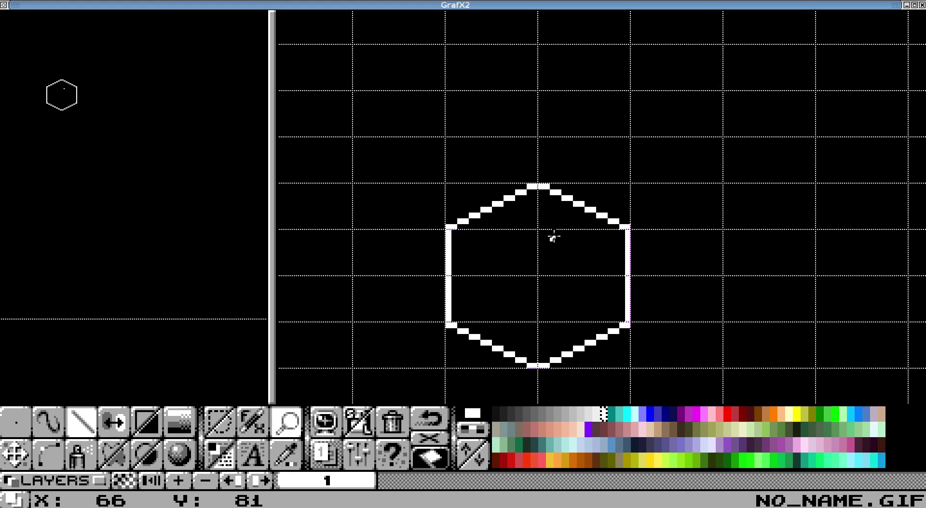
{"action": "scroll", "coordinate": [512, 236], "scroll_direction": "down", "scroll_amount": 3}
{"action": "scroll", "coordinate": [498, 220], "scroll_direction": "up", "scroll_amount": 2}
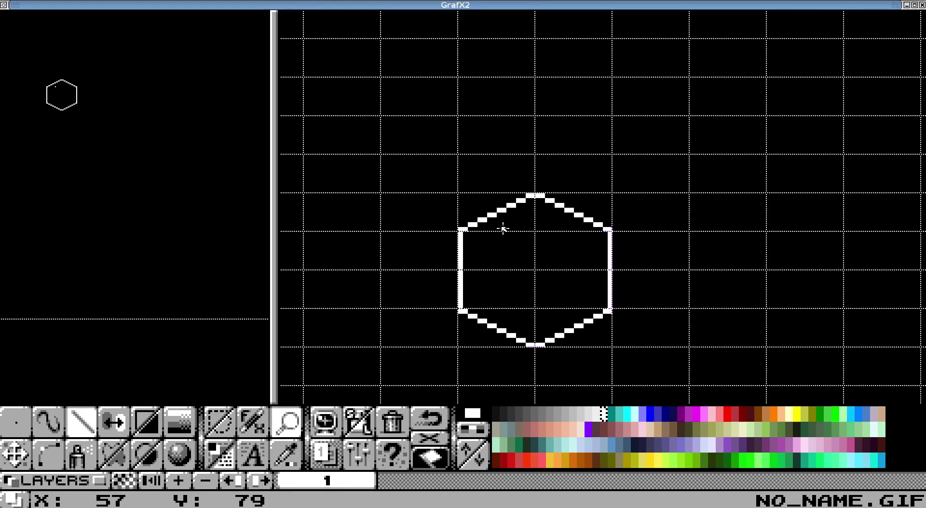
Grab the white hexagon as a brush and stamp a second copy beside it and a third below
{"action": "left_click", "coordinate": [220, 421]}
{"action": "left_click_drag", "start_coordinate": [459, 196], "coordinate": [608, 345]}
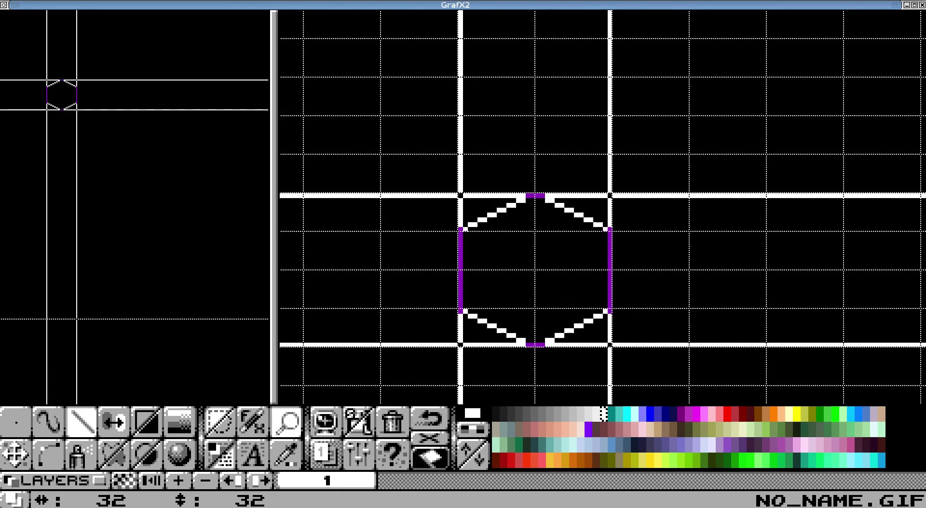
{"action": "left_click", "coordinate": [692, 272]}
{"action": "key", "text": "Right"}
{"action": "key", "text": "Down"}
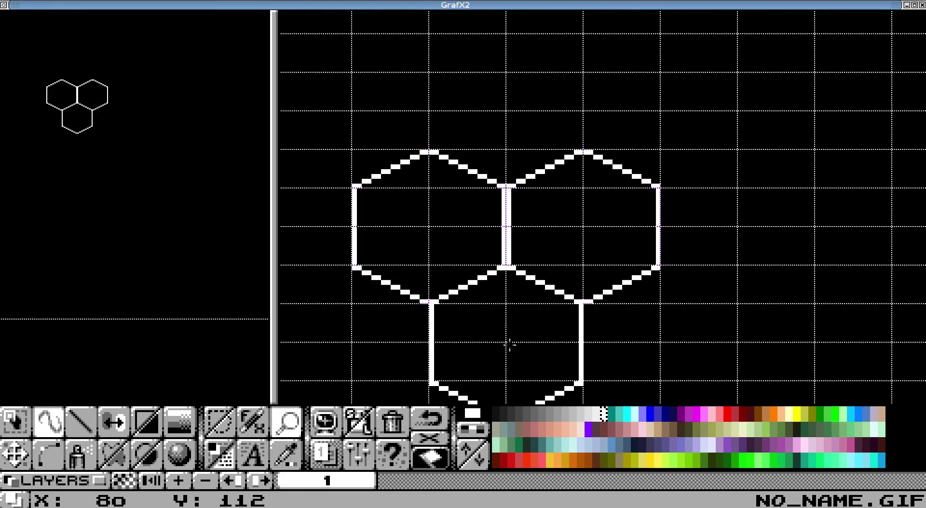
{"action": "left_click", "coordinate": [508, 346]}
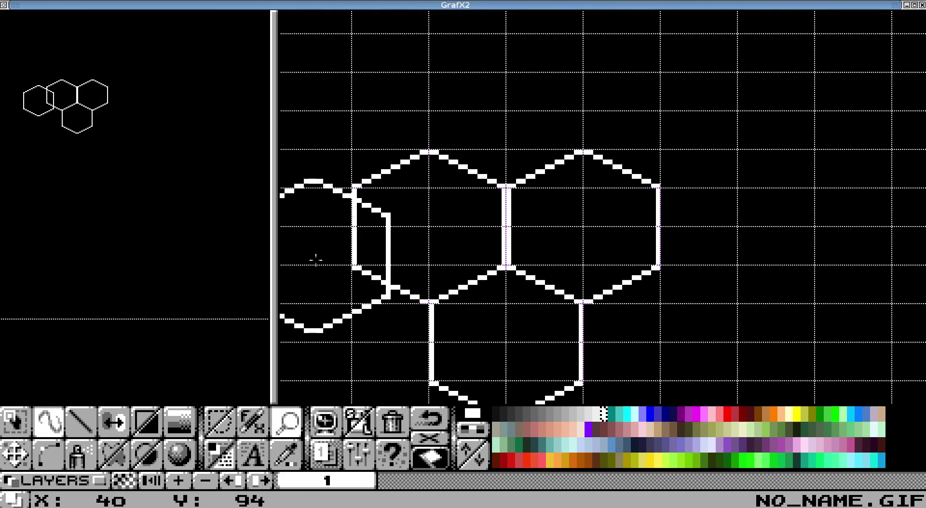
Stamp four more hexagon copies at lower left, lower right and bottom to complete seven
{"action": "left_click", "coordinate": [355, 346]}
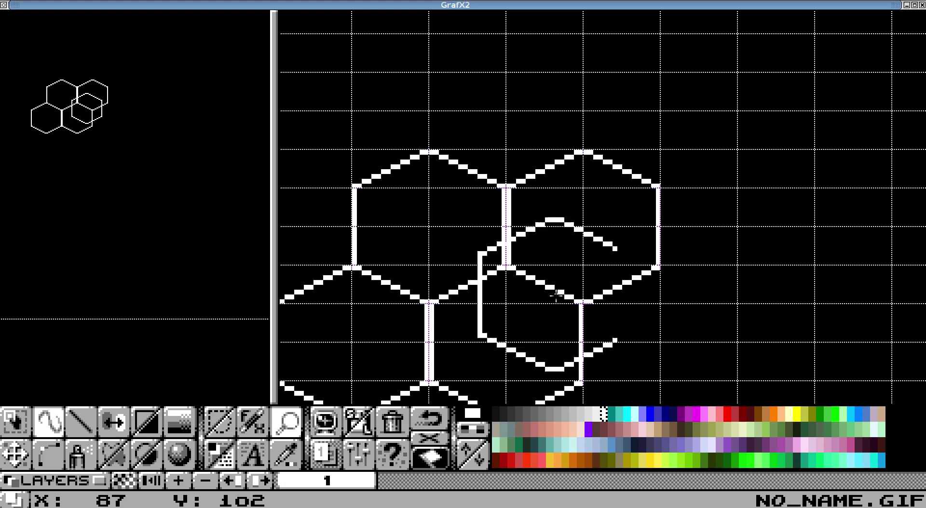
{"action": "left_click", "coordinate": [663, 345]}
{"action": "scroll", "coordinate": [539, 207], "scroll_direction": "down", "scroll_amount": 3}
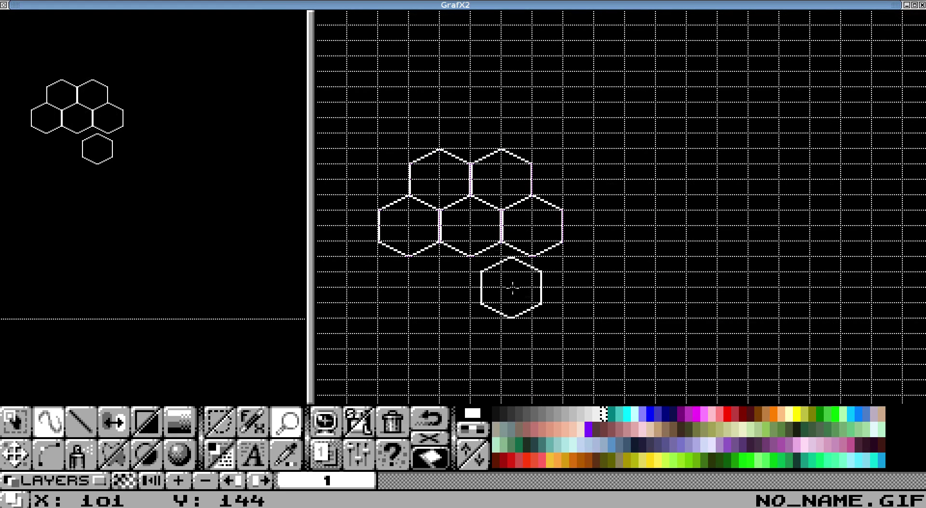
{"action": "scroll", "coordinate": [446, 254], "scroll_direction": "up", "scroll_amount": 3}
{"action": "left_click", "coordinate": [498, 332]}
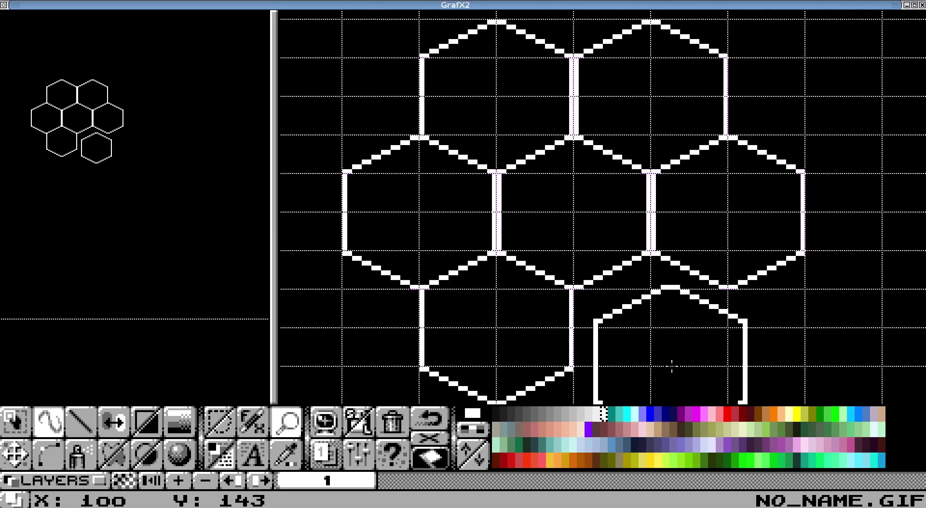
{"action": "left_click", "coordinate": [650, 333]}
{"action": "scroll", "coordinate": [463, 182], "scroll_direction": "down", "scroll_amount": 4}
{"action": "scroll", "coordinate": [347, 145], "scroll_direction": "up", "scroll_amount": 3}
{"action": "scroll", "coordinate": [352, 193], "scroll_direction": "down", "scroll_amount": 1}
{"action": "scroll", "coordinate": [381, 323], "scroll_direction": "down", "scroll_amount": 1}
{"action": "scroll", "coordinate": [356, 316], "scroll_direction": "up", "scroll_amount": 1}
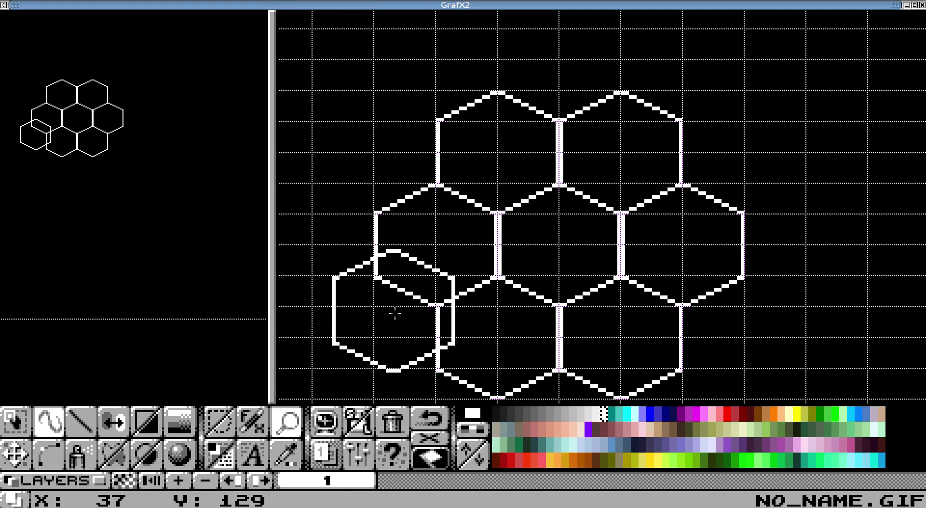
Enable Tilemap drawing mode with mirror detection off, turning the honeycomb into 5 unique tiles
{"action": "key", "text": "e"}
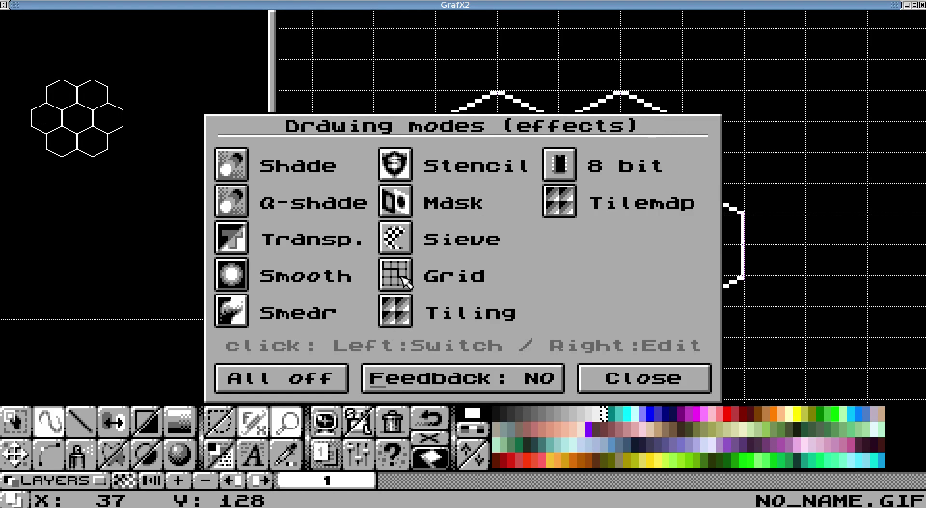
{"action": "right_click", "coordinate": [568, 209]}
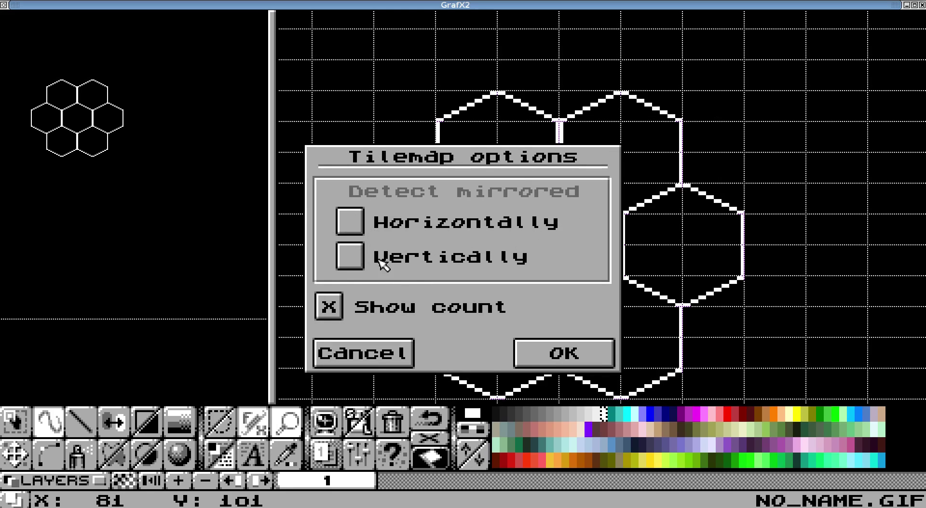
{"action": "left_click", "coordinate": [550, 354]}
{"action": "left_click", "coordinate": [548, 241]}
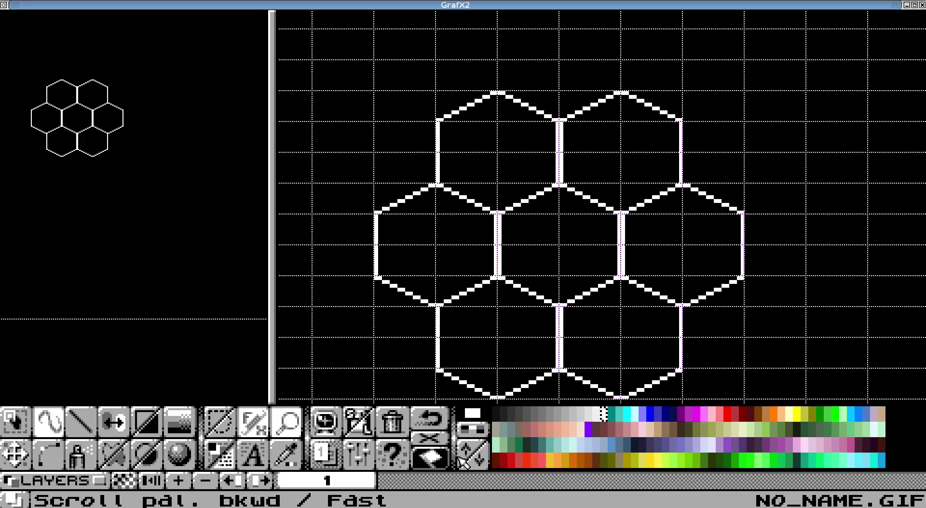
Grab the whole hexagon cluster as a 74×74 brush, add a second layer, and return to layer 1
{"action": "left_click", "coordinate": [215, 416]}
{"action": "scroll", "coordinate": [311, 158], "scroll_direction": "up", "scroll_amount": 2}
{"action": "scroll", "coordinate": [378, 118], "scroll_direction": "down", "scroll_amount": 1}
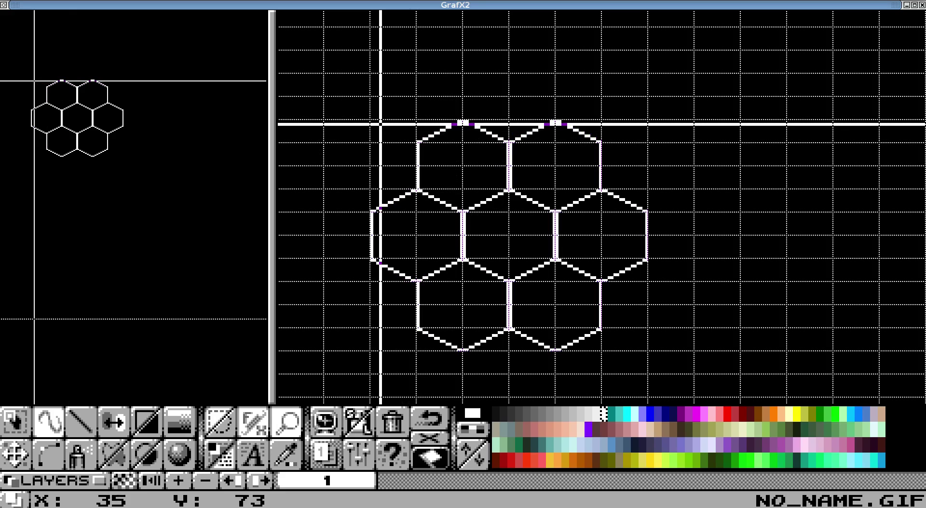
{"action": "mouse_move", "coordinate": [371, 122]}
{"action": "left_mouse_down"}
{"action": "mouse_move", "coordinate": [583, 333]}
{"action": "mouse_move", "coordinate": [646, 350]}
{"action": "left_mouse_up"}
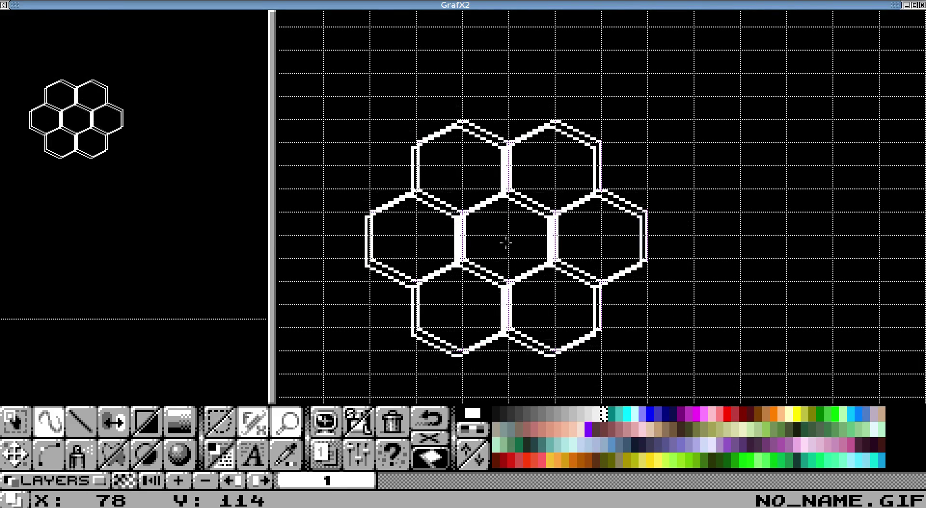
{"action": "left_click", "coordinate": [177, 480]}
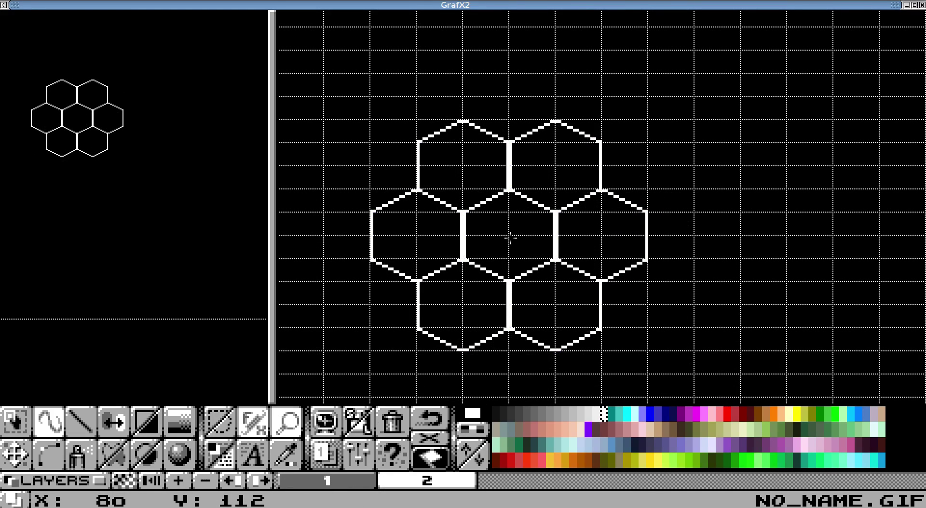
{"action": "left_click", "coordinate": [355, 484]}
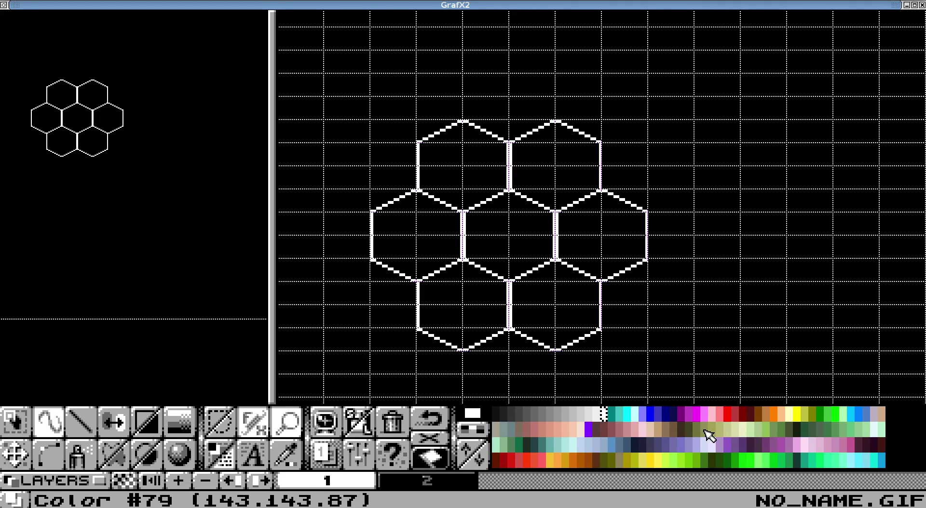
{"action": "left_click", "coordinate": [696, 430]}
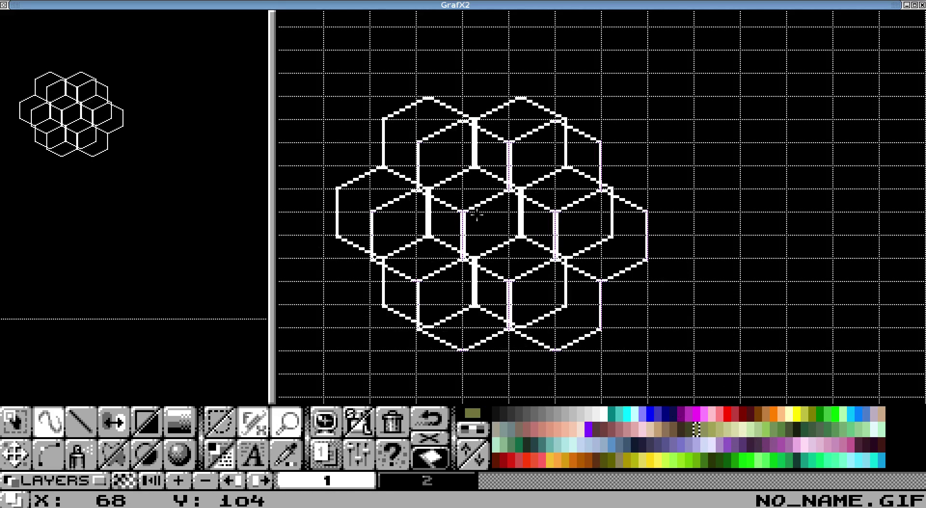
{"action": "key", "text": "period"}
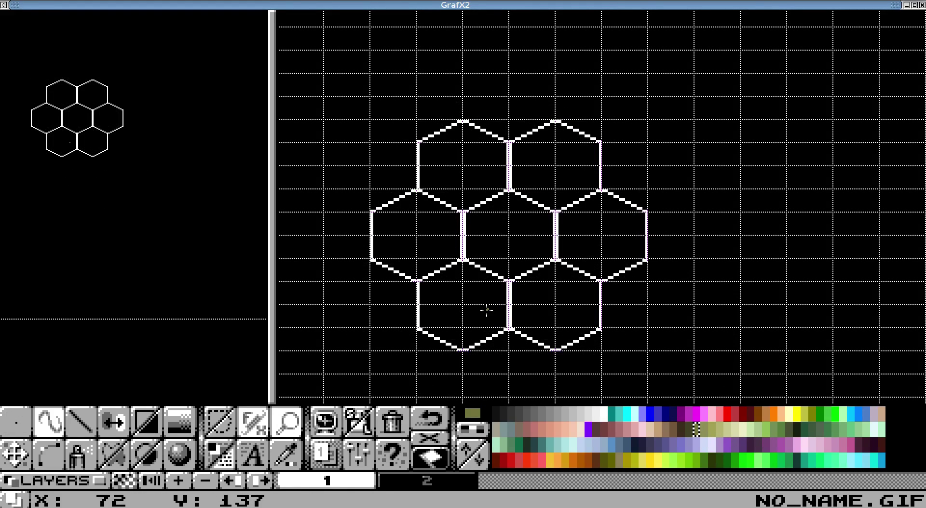
{"action": "key", "text": "f"}
{"action": "left_click", "coordinate": [500, 223]}
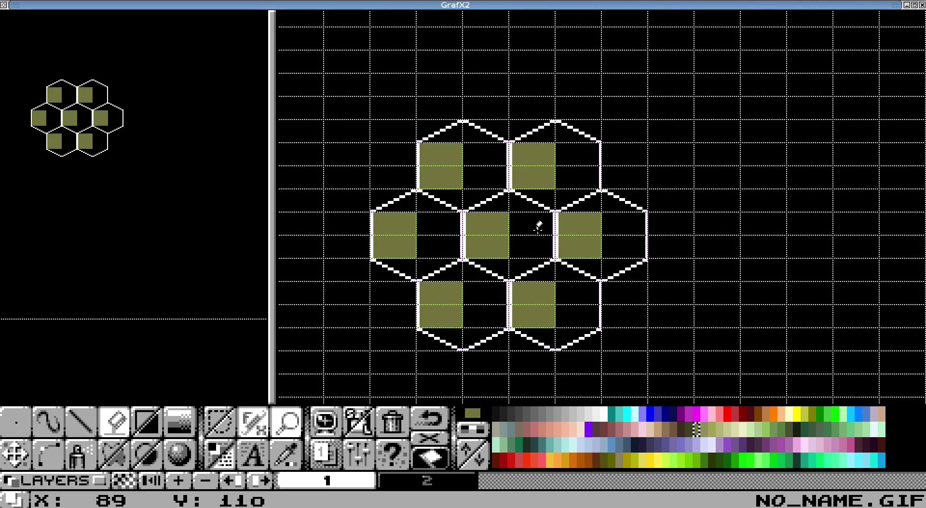
{"action": "scroll", "coordinate": [472, 222], "scroll_direction": "up", "scroll_amount": 1}
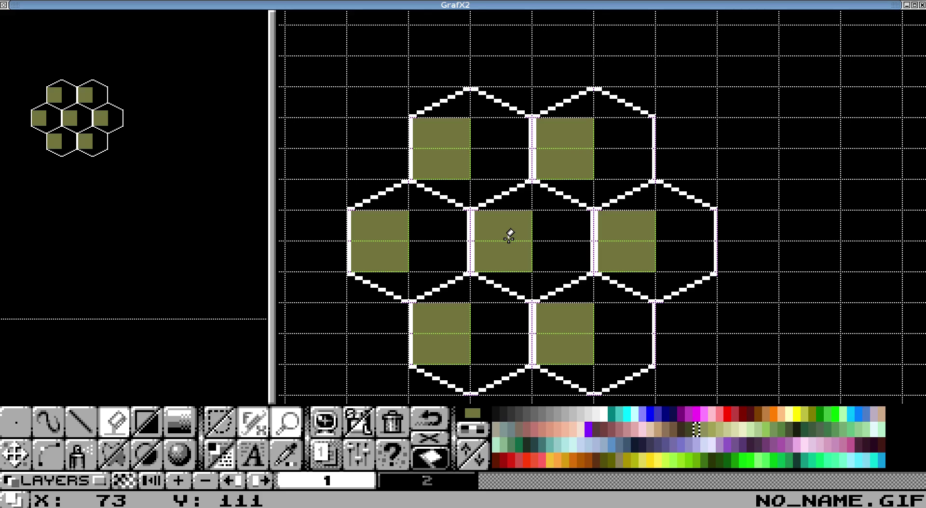
{"action": "key", "text": "u"}
Drop layer 2, then undo the stamped copies until one white hexagon outline remains
{"action": "mouse_move", "coordinate": [425, 480]}
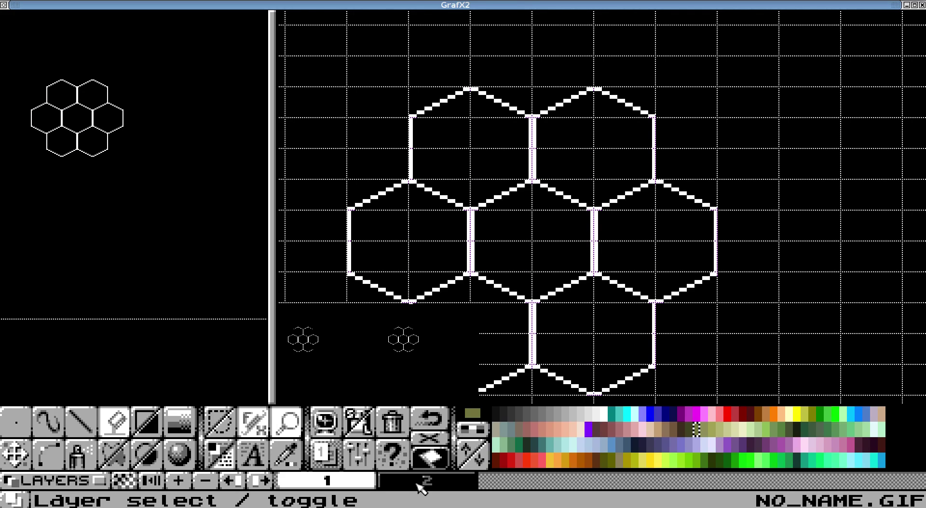
{"action": "left_click", "coordinate": [419, 482]}
{"action": "left_click", "coordinate": [212, 483]}
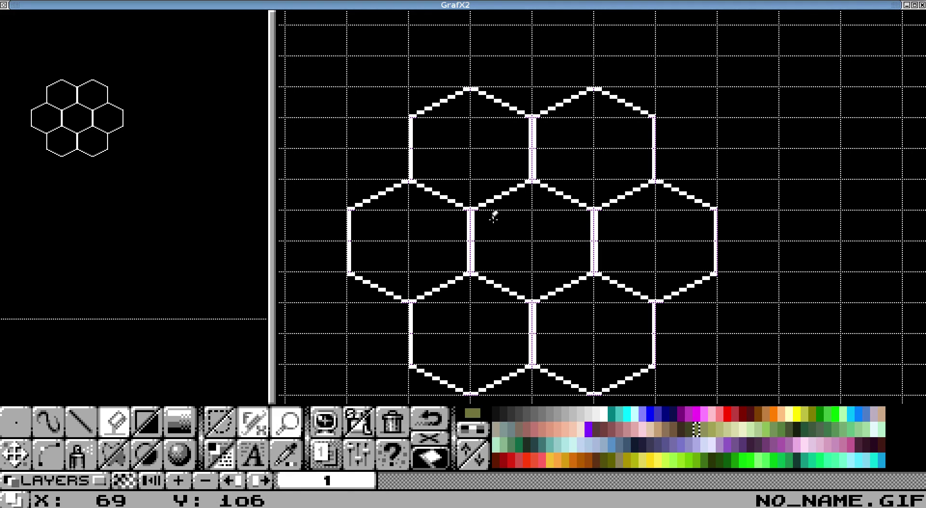
{"action": "key", "text": "u"}
{"action": "key", "text": "u"}
{"action": "key", "text": "u"}
{"action": "key", "text": "u"}
{"action": "key", "text": "u"}
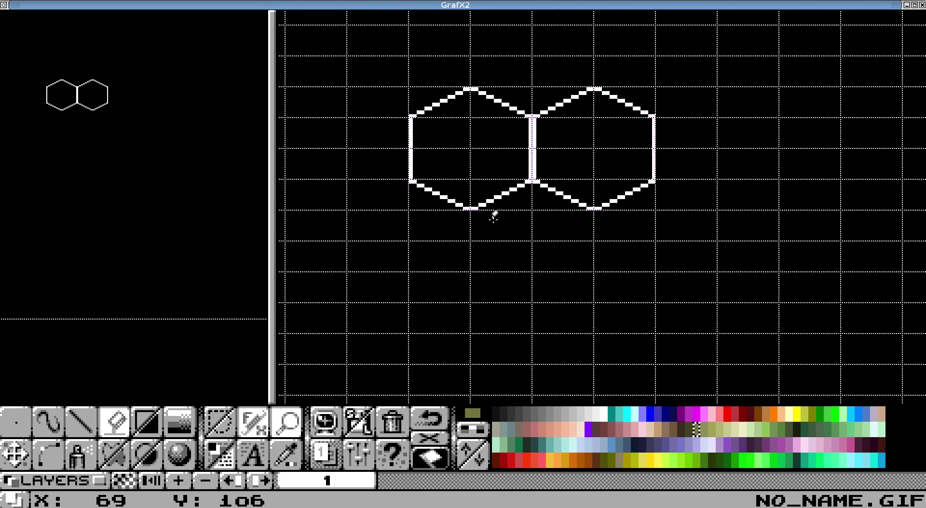
{"action": "key", "text": "u"}
{"action": "scroll", "coordinate": [390, 96], "scroll_direction": "up", "scroll_amount": 3}
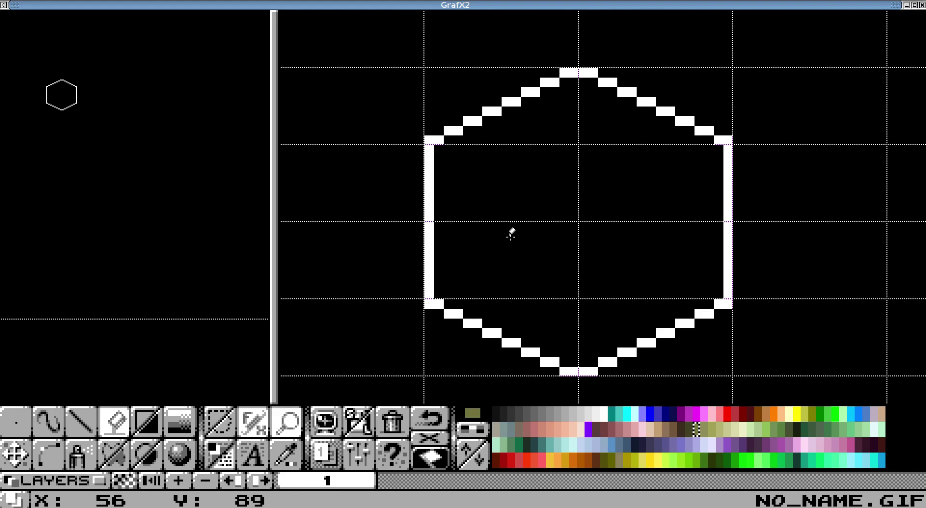
Pick light blue, undo a tiled test stroke, and switch Tilemap mode off
{"action": "left_click", "coordinate": [596, 446]}
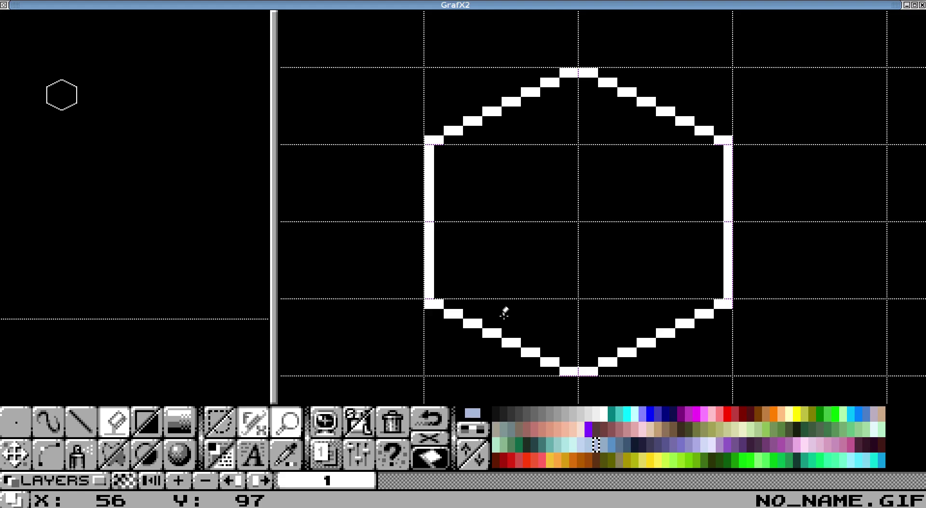
{"action": "key", "text": "d"}
{"action": "left_click_drag", "start_coordinate": [497, 246], "coordinate": [526, 274]}
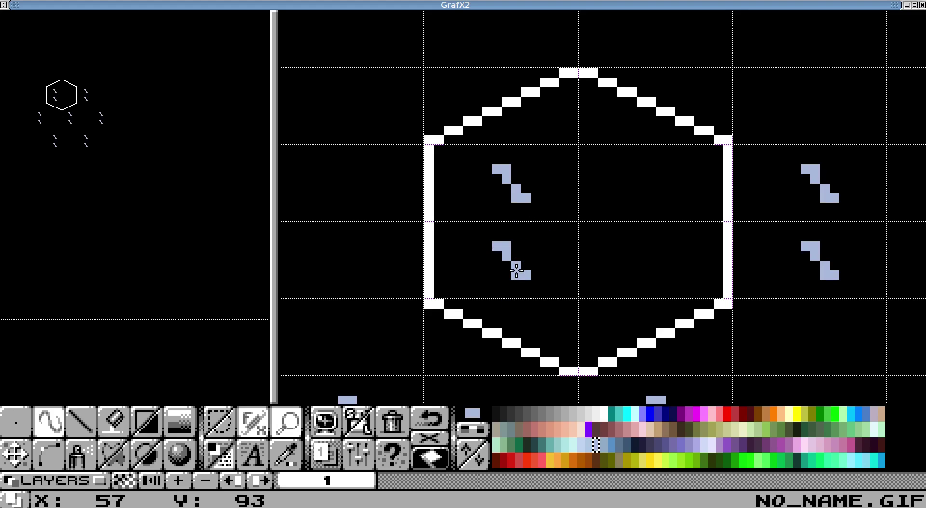
{"action": "left_click", "coordinate": [429, 420]}
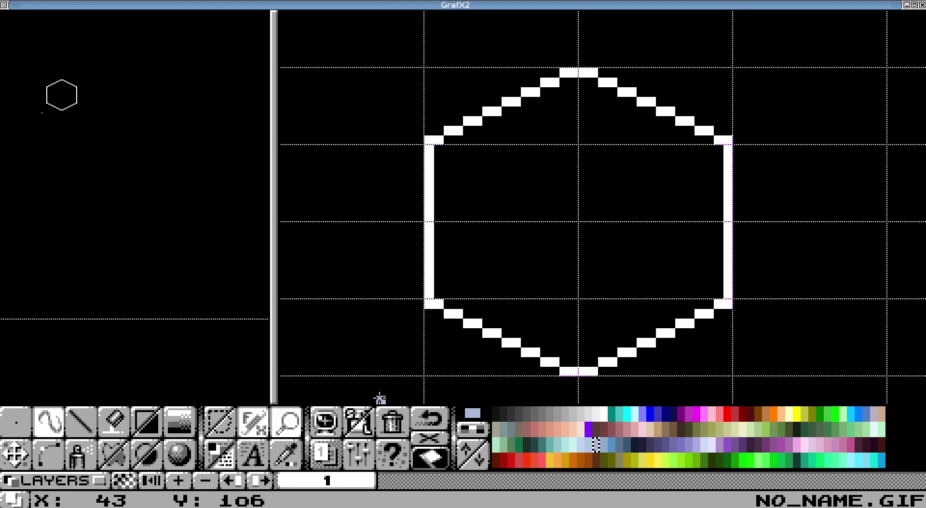
{"action": "key", "text": "e"}
{"action": "left_click", "coordinate": [559, 205]}
{"action": "left_click", "coordinate": [594, 378]}
Draw four light-blue curved marks near the hexagon's lower-left, lower-right, upper-right and upper-left corners
{"action": "left_click_drag", "start_coordinate": [492, 254], "coordinate": [520, 264]}
{"action": "left_click", "coordinate": [490, 257]}
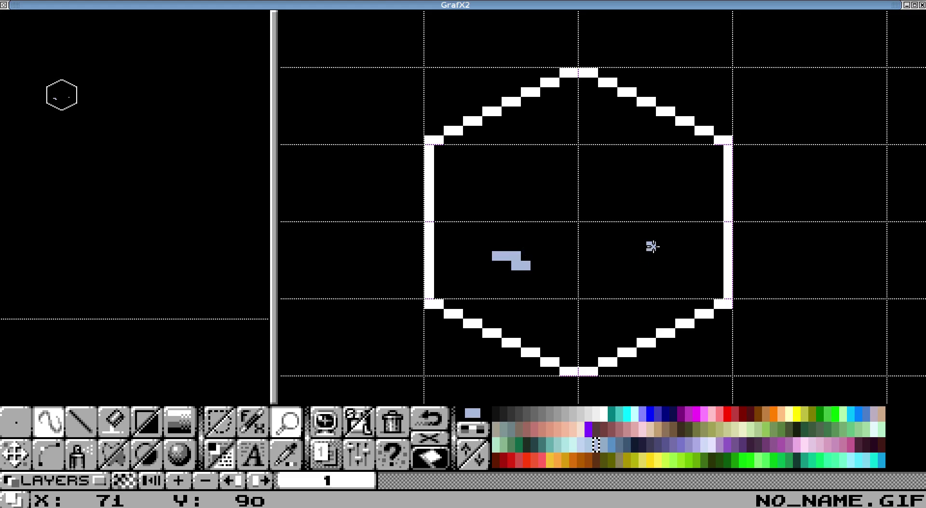
{"action": "left_click_drag", "start_coordinate": [650, 246], "coordinate": [622, 275]}
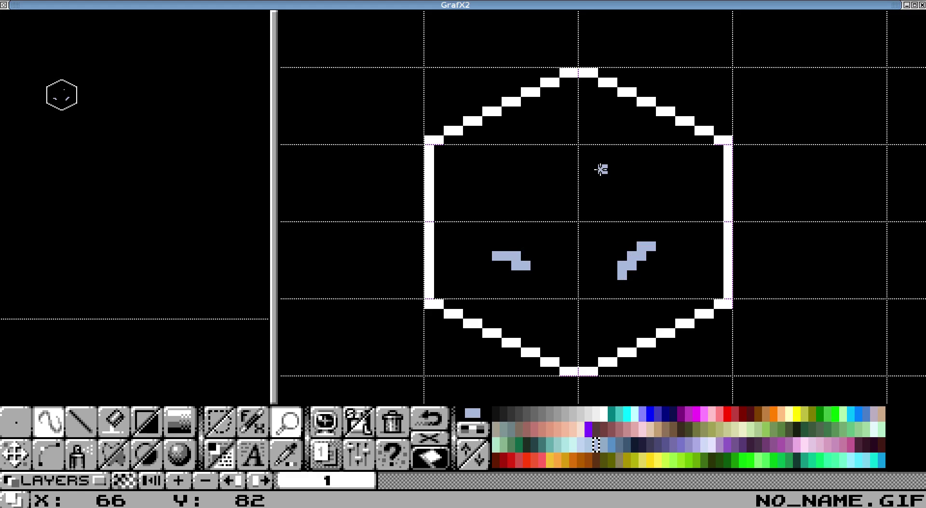
{"action": "mouse_move", "coordinate": [601, 169]}
{"action": "left_mouse_down"}
{"action": "mouse_move", "coordinate": [633, 189]}
{"action": "mouse_move", "coordinate": [632, 211]}
{"action": "left_mouse_up"}
{"action": "mouse_move", "coordinate": [557, 158]}
{"action": "left_mouse_down"}
{"action": "mouse_move", "coordinate": [533, 158]}
{"action": "mouse_move", "coordinate": [504, 189]}
{"action": "left_mouse_up"}
{"action": "scroll", "coordinate": [518, 116], "scroll_direction": "down", "scroll_amount": 2}
{"action": "scroll", "coordinate": [488, 75], "scroll_direction": "up", "scroll_amount": 1}
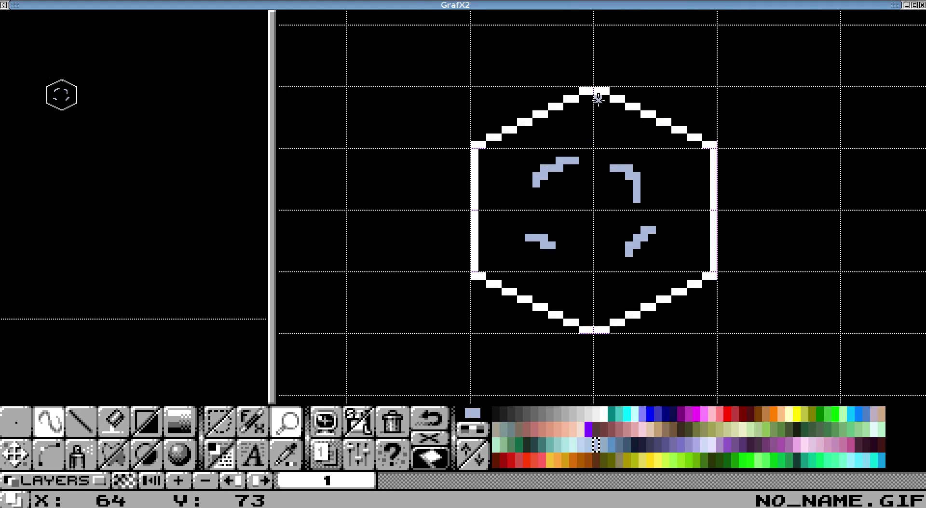
{"action": "scroll", "coordinate": [672, 232], "scroll_direction": "down", "scroll_amount": 1}
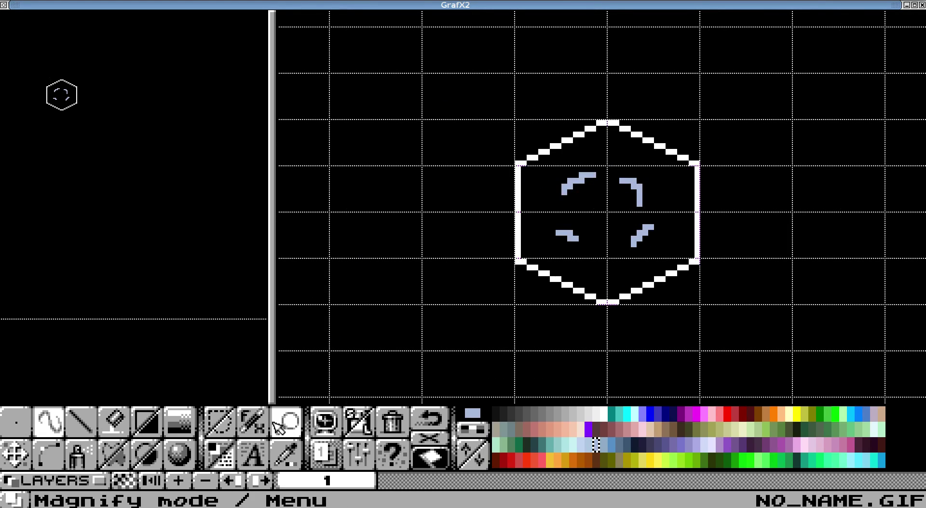
{"action": "left_click", "coordinate": [218, 422]}
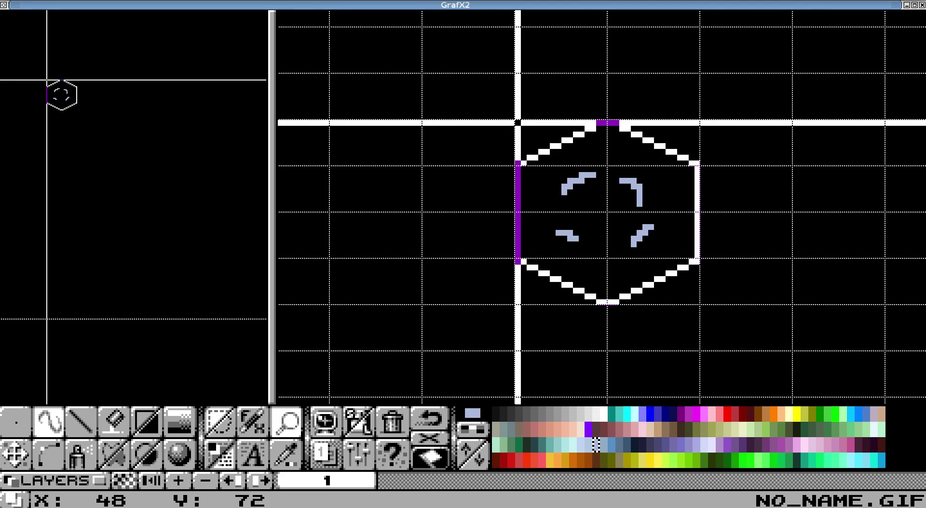
Grab the decorated hexagon as a brush and stamp copies at lower right, lower left and centre
{"action": "mouse_move", "coordinate": [518, 123]}
{"action": "left_mouse_down"}
{"action": "mouse_move", "coordinate": [598, 238]}
{"action": "mouse_move", "coordinate": [682, 302]}
{"action": "mouse_move", "coordinate": [698, 303]}
{"action": "left_mouse_up"}
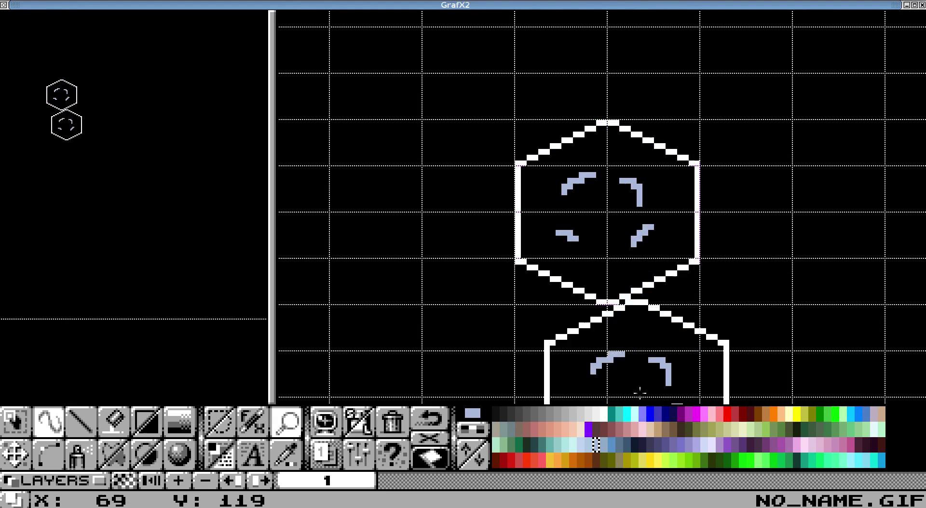
{"action": "left_click", "coordinate": [701, 356]}
{"action": "scroll", "coordinate": [533, 236], "scroll_direction": "down", "scroll_amount": 2}
{"action": "scroll", "coordinate": [368, 294], "scroll_direction": "up", "scroll_amount": 1}
{"action": "left_click", "coordinate": [380, 320]}
{"action": "scroll", "coordinate": [531, 192], "scroll_direction": "down", "scroll_amount": 2}
{"action": "scroll", "coordinate": [540, 200], "scroll_direction": "up", "scroll_amount": 1}
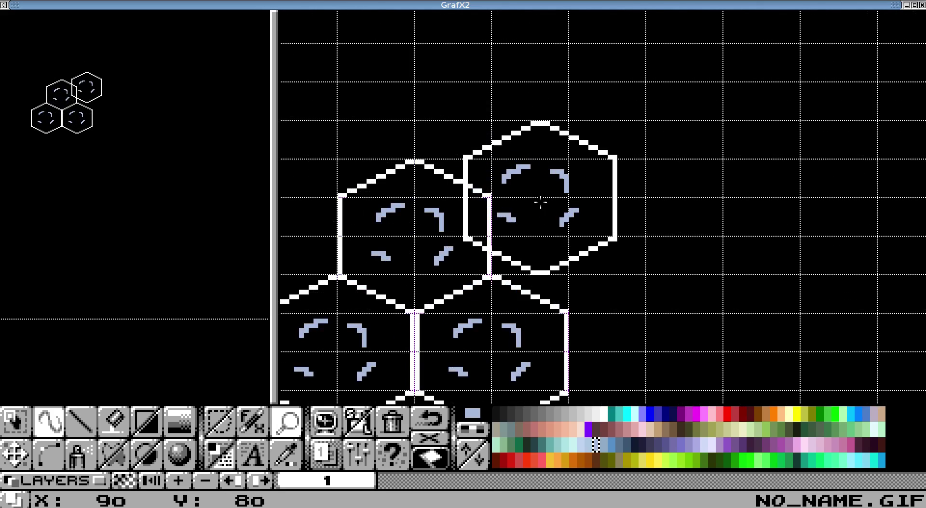
{"action": "left_click", "coordinate": [572, 237]}
{"action": "scroll", "coordinate": [577, 233], "scroll_direction": "down", "scroll_amount": 2}
{"action": "scroll", "coordinate": [511, 233], "scroll_direction": "up", "scroll_amount": 1}
Stamp three more copies to finish the seven-hexagon cluster, then reset to the single-pixel brush
{"action": "scroll", "coordinate": [511, 233], "scroll_direction": "up", "scroll_amount": 2}
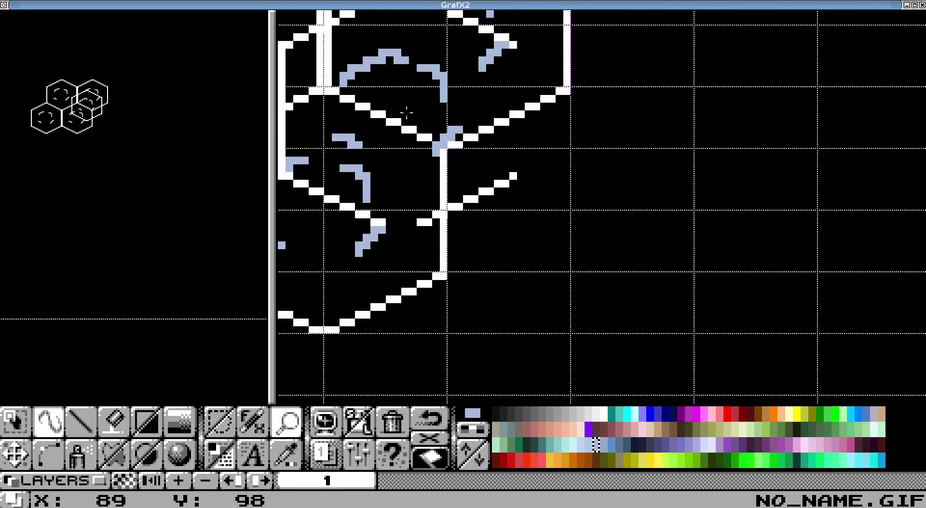
{"action": "left_click", "coordinate": [568, 215]}
{"action": "scroll", "coordinate": [560, 234], "scroll_direction": "down", "scroll_amount": 3}
{"action": "left_click", "coordinate": [383, 314]}
{"action": "scroll", "coordinate": [383, 314], "scroll_direction": "up", "scroll_amount": 1}
{"action": "left_click", "coordinate": [536, 318]}
{"action": "scroll", "coordinate": [399, 99], "scroll_direction": "down", "scroll_amount": 4}
{"action": "scroll", "coordinate": [430, 155], "scroll_direction": "up", "scroll_amount": 3}
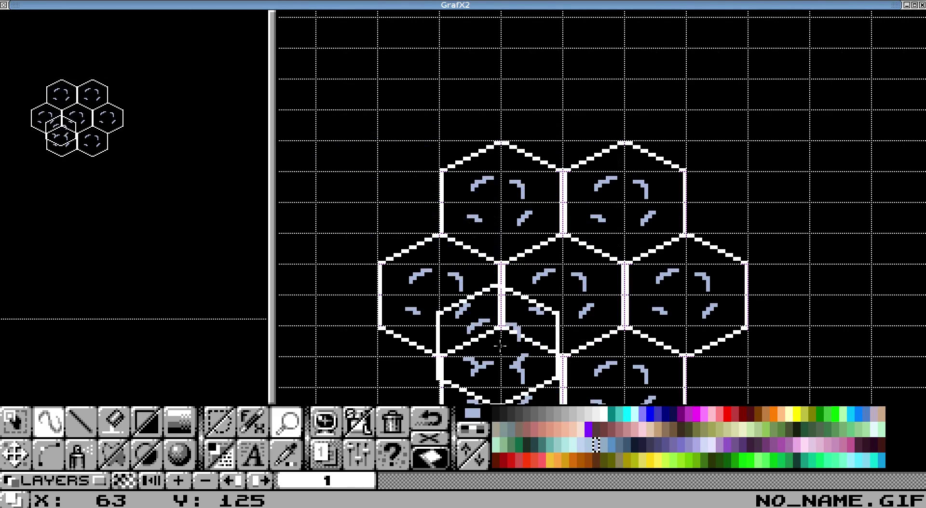
{"action": "key", "text": "period"}
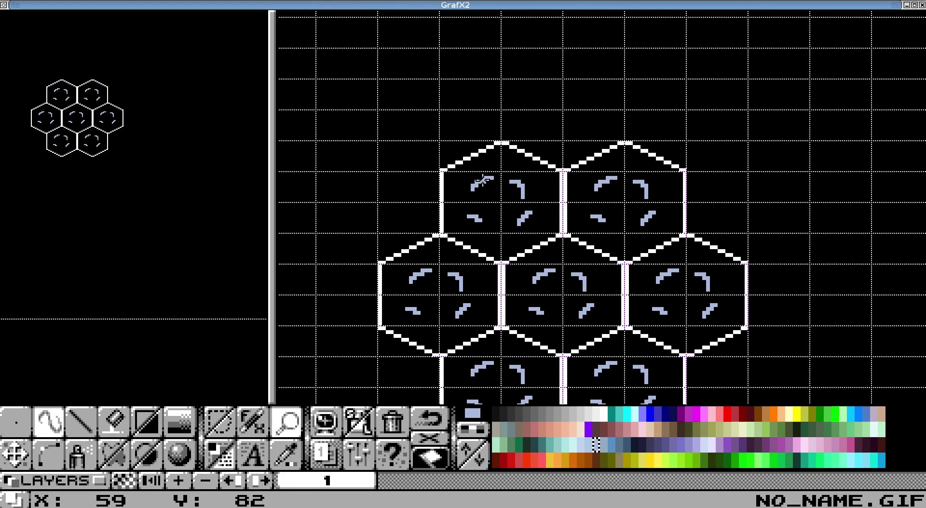
{"action": "scroll", "coordinate": [527, 196], "scroll_direction": "down", "scroll_amount": 2}
{"action": "scroll", "coordinate": [396, 229], "scroll_direction": "up", "scroll_amount": 1}
{"action": "scroll", "coordinate": [363, 128], "scroll_direction": "up", "scroll_amount": 1}
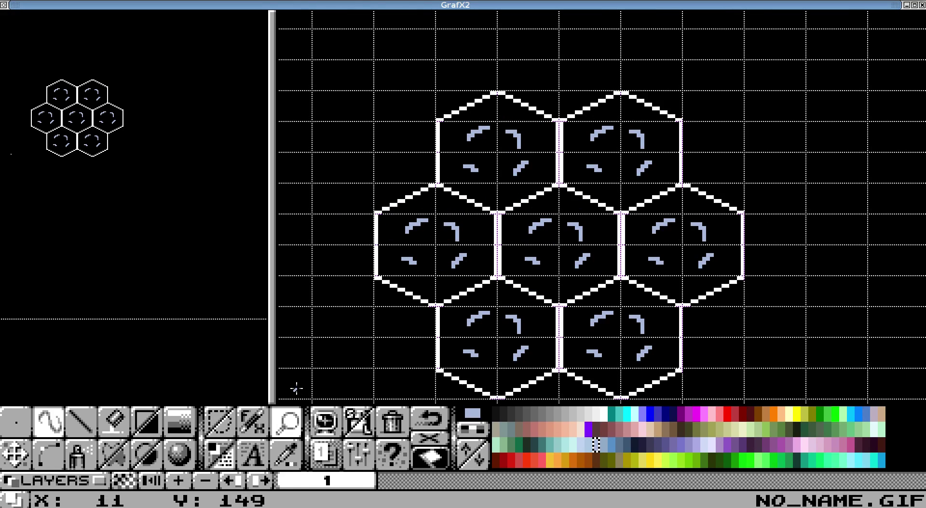
Grab the whole decorated cluster as a brush, add layer 2, and hide layer 1
{"action": "left_click", "coordinate": [233, 425]}
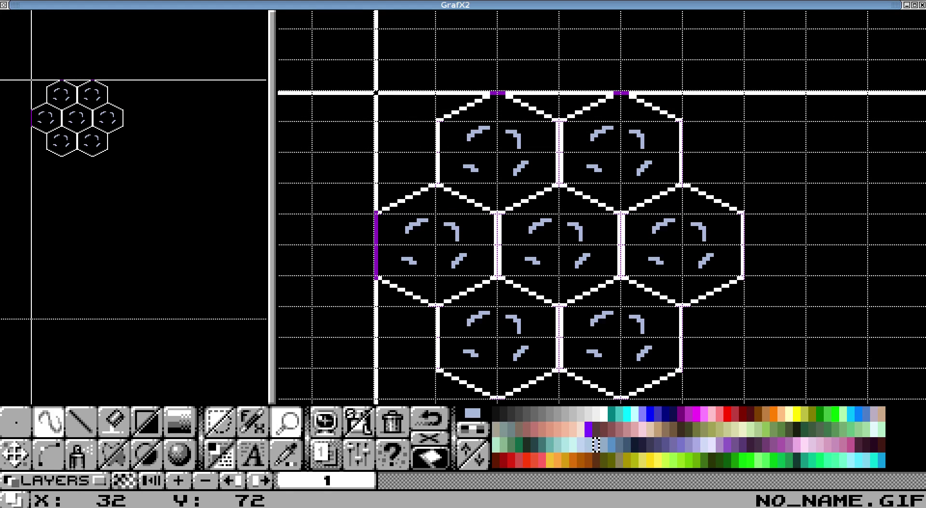
{"action": "mouse_move", "coordinate": [375, 93]}
{"action": "left_mouse_down"}
{"action": "mouse_move", "coordinate": [762, 399]}
{"action": "mouse_move", "coordinate": [739, 398]}
{"action": "mouse_move", "coordinate": [743, 390]}
{"action": "mouse_move", "coordinate": [743, 398]}
{"action": "left_mouse_up"}
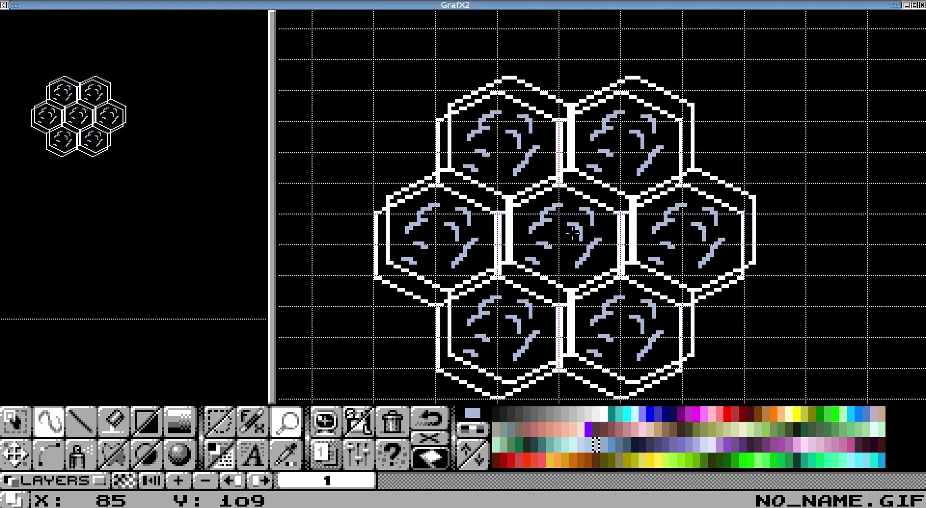
{"action": "left_click", "coordinate": [178, 481]}
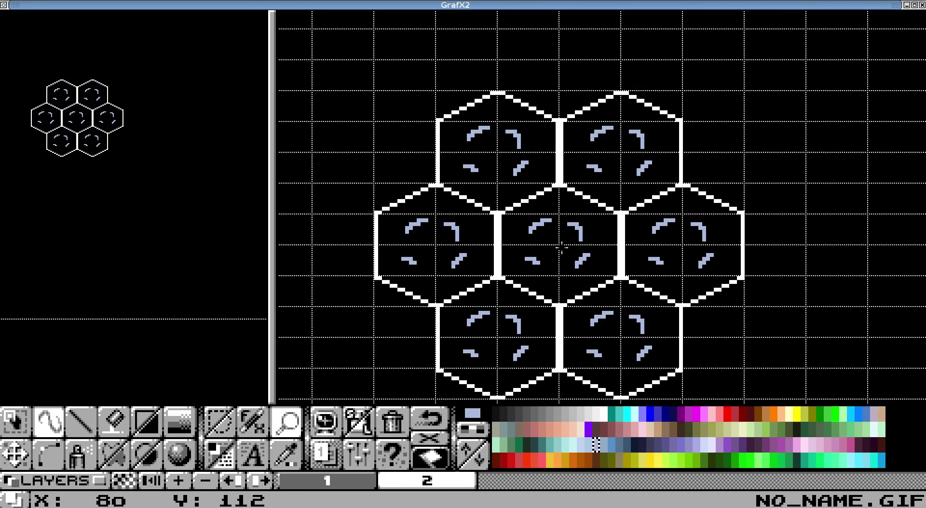
{"action": "left_click", "coordinate": [369, 491]}
{"action": "left_click", "coordinate": [393, 487]}
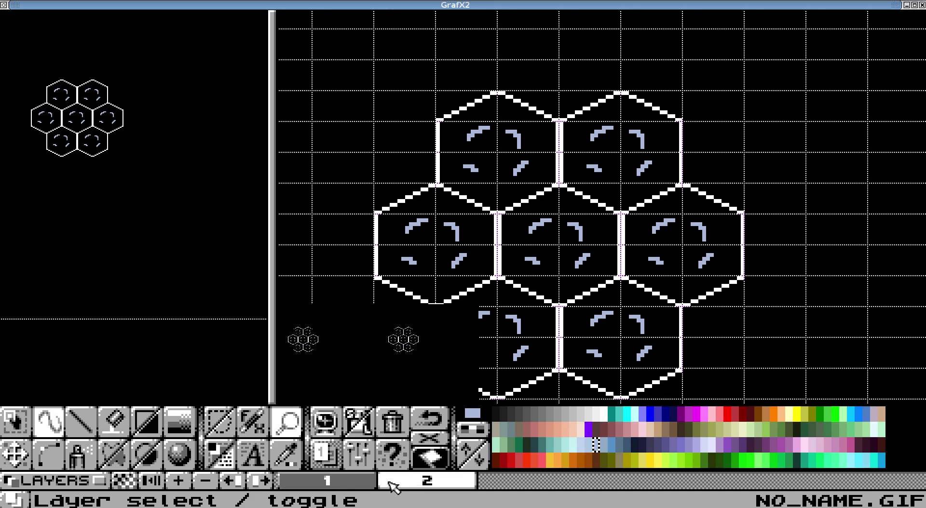
{"action": "right_click", "coordinate": [354, 486]}
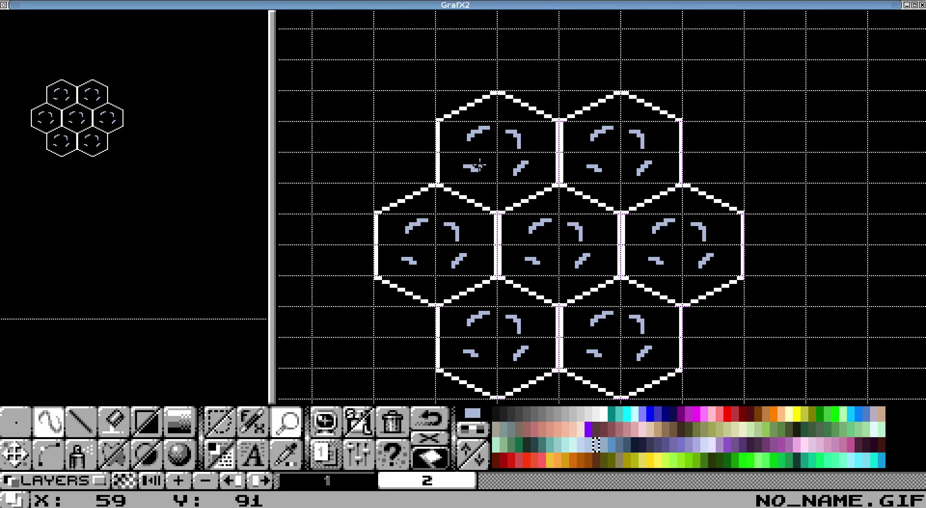
Sample black from the canvas and flood-fill the blue marks in the top-left and middle-left hexagons
{"action": "key", "text": "grave"}
{"action": "left_click", "coordinate": [482, 158]}
{"action": "scroll", "coordinate": [465, 154], "scroll_direction": "up", "scroll_amount": 1}
{"action": "key", "text": "f"}
{"action": "left_click", "coordinate": [475, 172]}
{"action": "left_click", "coordinate": [490, 113]}
{"action": "left_click", "coordinate": [546, 129]}
{"action": "left_click", "coordinate": [551, 165]}
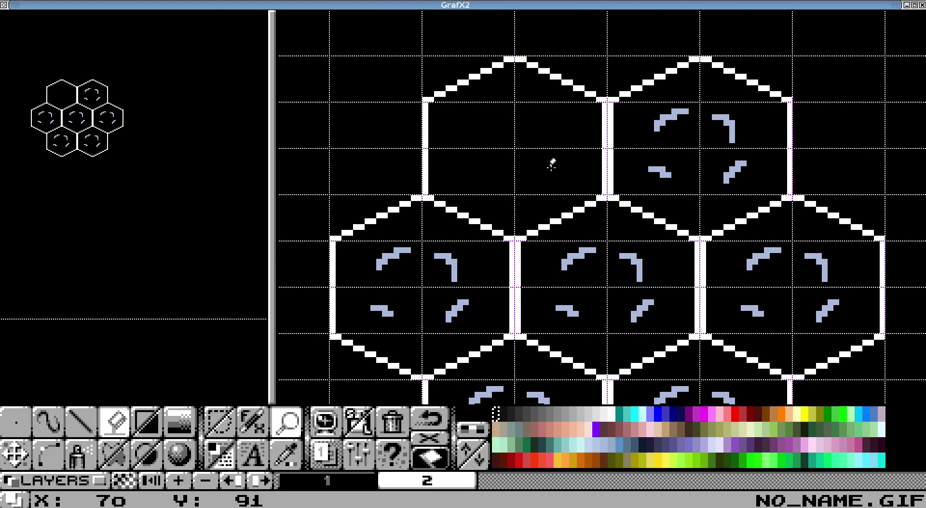
{"action": "left_click", "coordinate": [447, 255]}
{"action": "left_click", "coordinate": [380, 263]}
{"action": "left_click", "coordinate": [385, 307]}
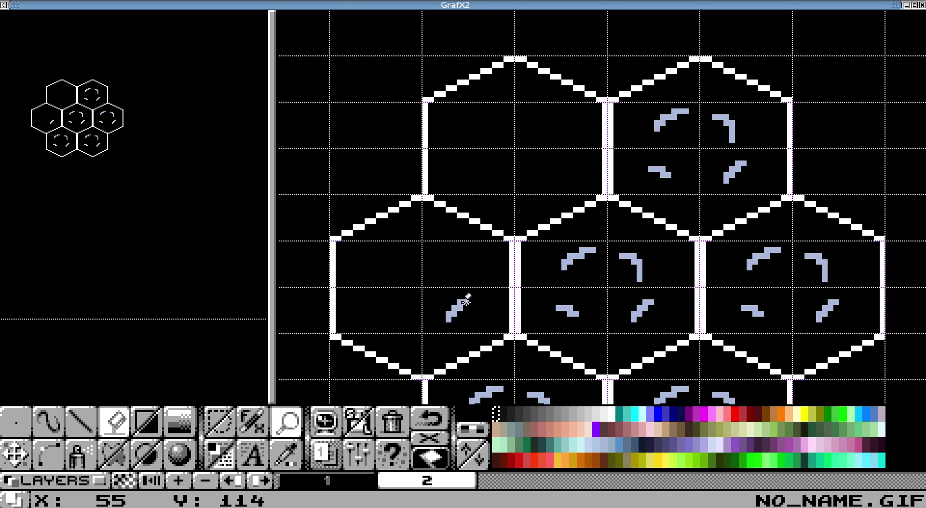
{"action": "left_click", "coordinate": [462, 302]}
Fill the blue marks in the centre, top-right and centre-right hexagons black
{"action": "left_click", "coordinate": [583, 251]}
{"action": "left_click", "coordinate": [638, 270]}
{"action": "left_click", "coordinate": [644, 309]}
{"action": "left_click", "coordinate": [579, 312]}
{"action": "left_click", "coordinate": [665, 116]}
{"action": "left_click", "coordinate": [731, 141]}
{"action": "left_click", "coordinate": [659, 171]}
{"action": "left_click", "coordinate": [733, 172]}
{"action": "key", "text": "Right"}
{"action": "key", "text": "Right"}
{"action": "key", "text": "Right"}
{"action": "key", "text": "Right"}
{"action": "key", "text": "Down"}
{"action": "left_click", "coordinate": [481, 224]}
{"action": "left_click", "coordinate": [540, 238]}
{"action": "left_click", "coordinate": [544, 277]}
{"action": "left_click", "coordinate": [478, 283]}
{"action": "left_click", "coordinate": [434, 365]}
{"action": "left_click", "coordinate": [402, 359]}
Fill the remaining blue marks in the bottom and right-hand hexagons black
{"action": "scroll", "coordinate": [368, 279], "scroll_direction": "down", "scroll_amount": 1}
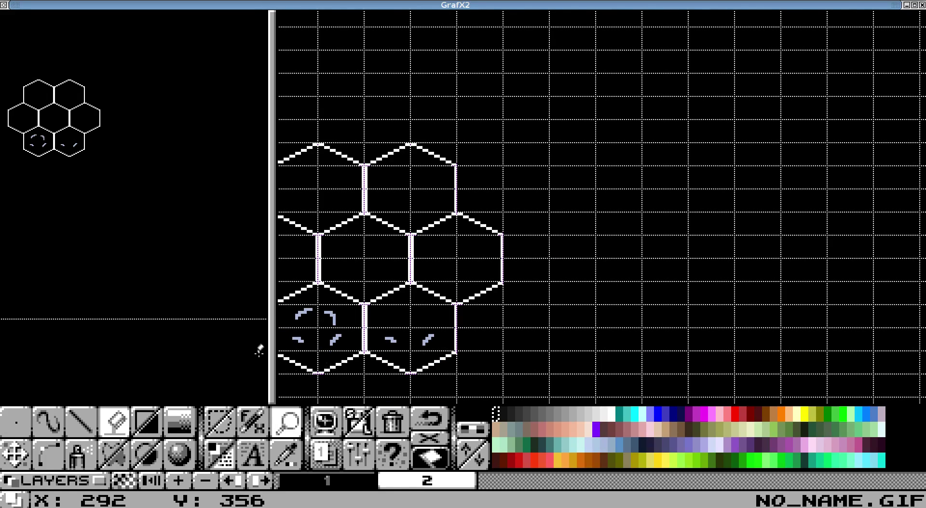
{"action": "key", "text": "Right"}
{"action": "scroll", "coordinate": [350, 292], "scroll_direction": "down", "scroll_amount": 3}
{"action": "scroll", "coordinate": [442, 121], "scroll_direction": "up", "scroll_amount": 3}
{"action": "left_click", "coordinate": [544, 126]}
{"action": "left_click", "coordinate": [457, 112]}
{"action": "left_click", "coordinate": [438, 212]}
{"action": "left_click", "coordinate": [569, 206]}
{"action": "left_click", "coordinate": [730, 207]}
{"action": "left_click", "coordinate": [861, 210]}
{"action": "scroll", "coordinate": [686, 172], "scroll_direction": "down", "scroll_amount": 1}
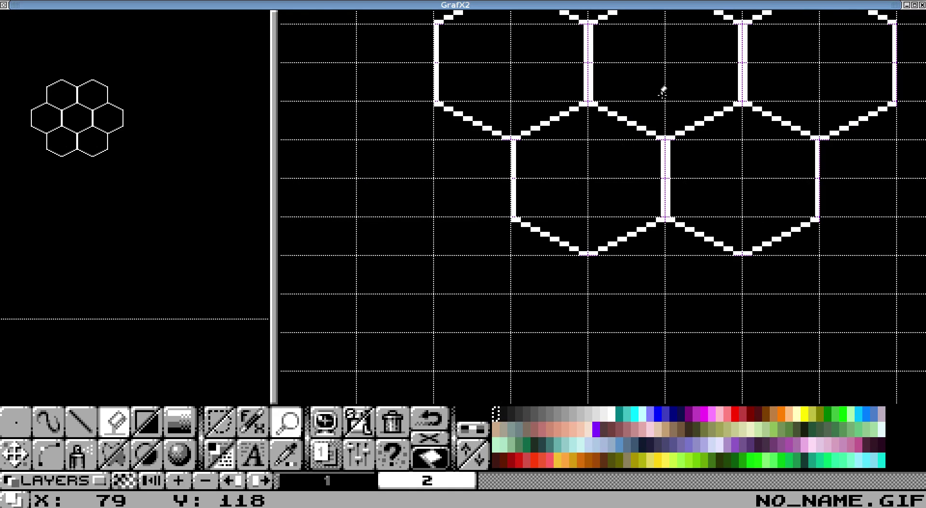
{"action": "scroll", "coordinate": [664, 92], "scroll_direction": "down", "scroll_amount": 1}
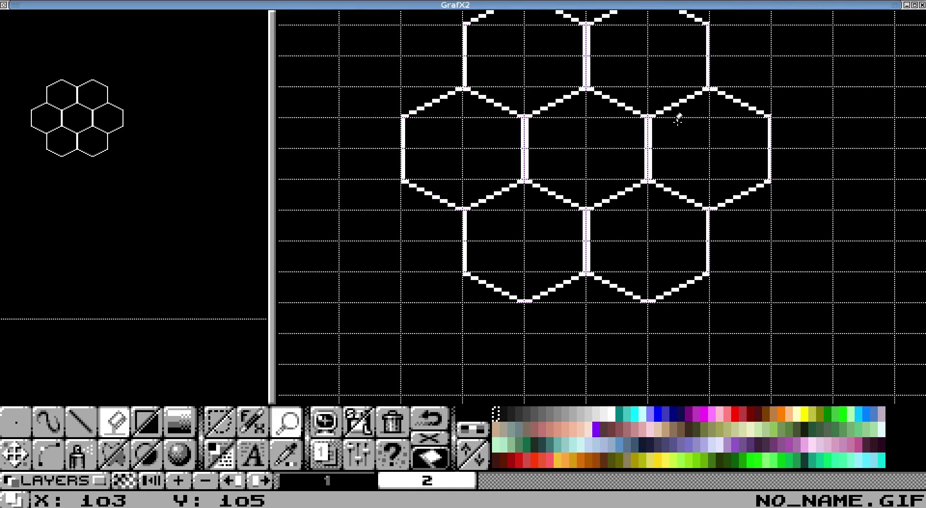
{"action": "scroll", "coordinate": [593, 103], "scroll_direction": "down", "scroll_amount": 1}
{"action": "scroll", "coordinate": [458, 56], "scroll_direction": "up", "scroll_amount": 1}
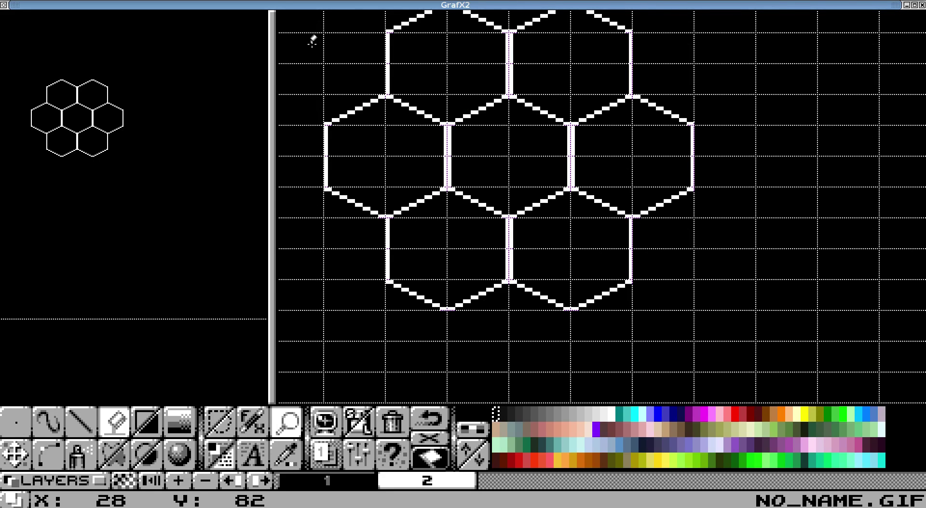
Return to layer 1 and turn Tilemap drawing mode back on
{"action": "left_click", "coordinate": [345, 480]}
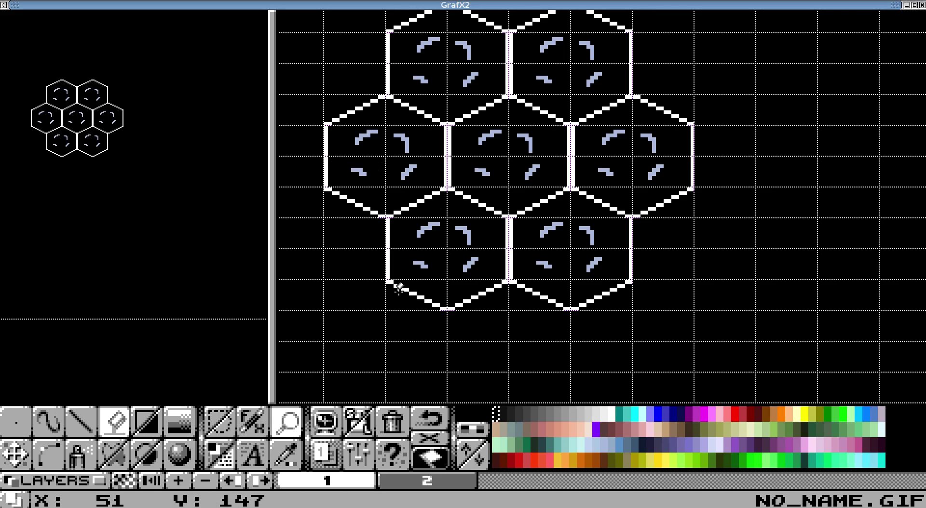
{"action": "key", "text": "e"}
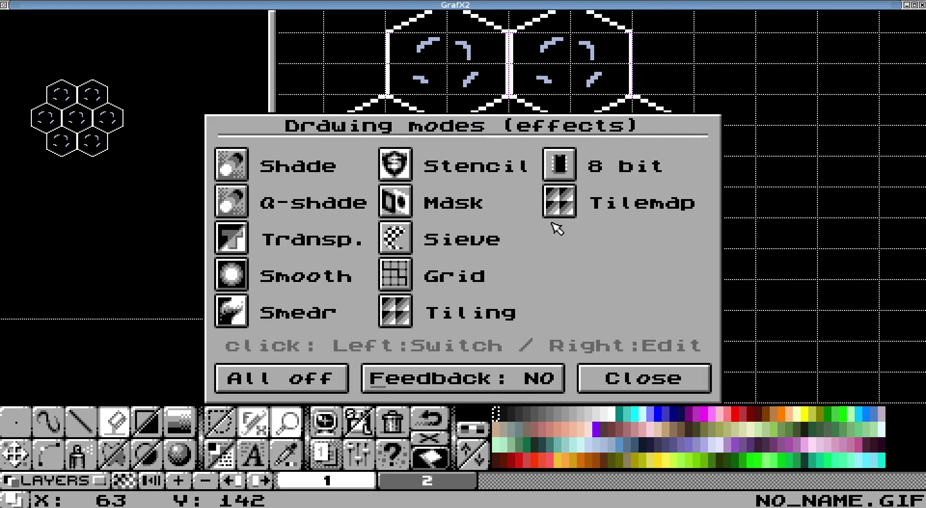
{"action": "left_click", "coordinate": [558, 202]}
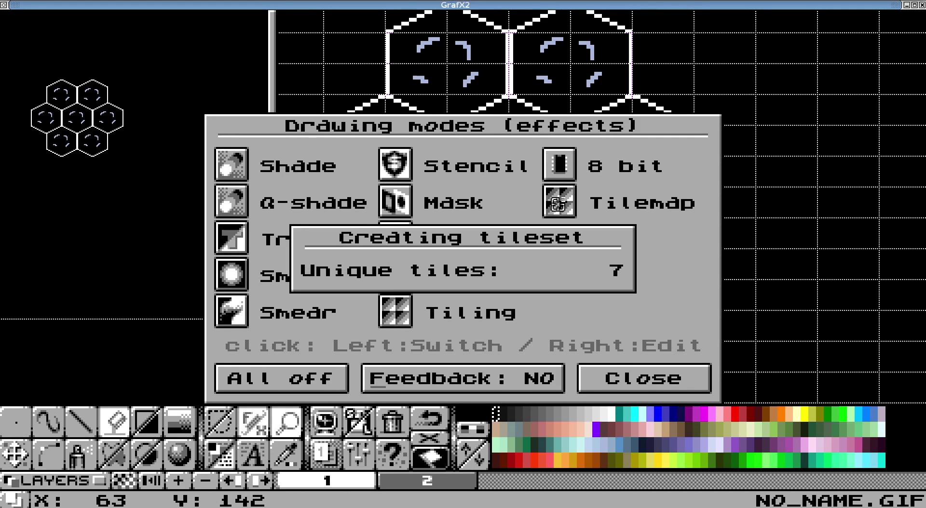
{"action": "left_click", "coordinate": [627, 379]}
Fill the four light-blue marks black in one hexagon, erasing them from every tile
{"action": "scroll", "coordinate": [461, 110], "scroll_direction": "up", "scroll_amount": 1}
{"action": "left_click", "coordinate": [494, 134]}
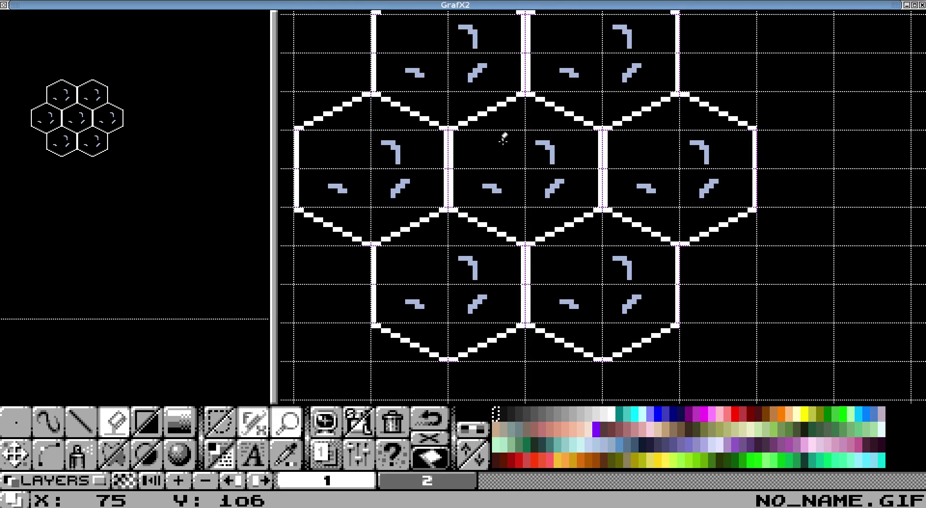
{"action": "left_click", "coordinate": [550, 142]}
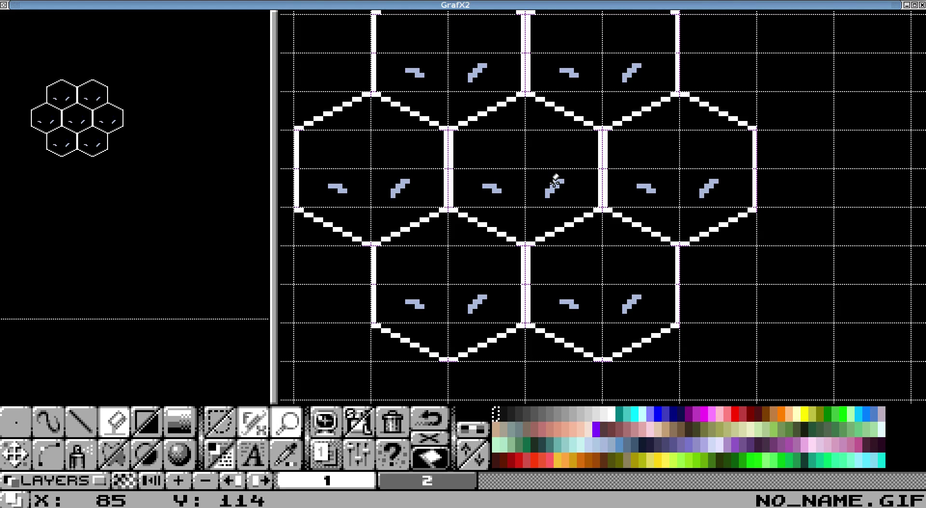
{"action": "left_click", "coordinate": [554, 186]}
{"action": "left_click", "coordinate": [486, 183]}
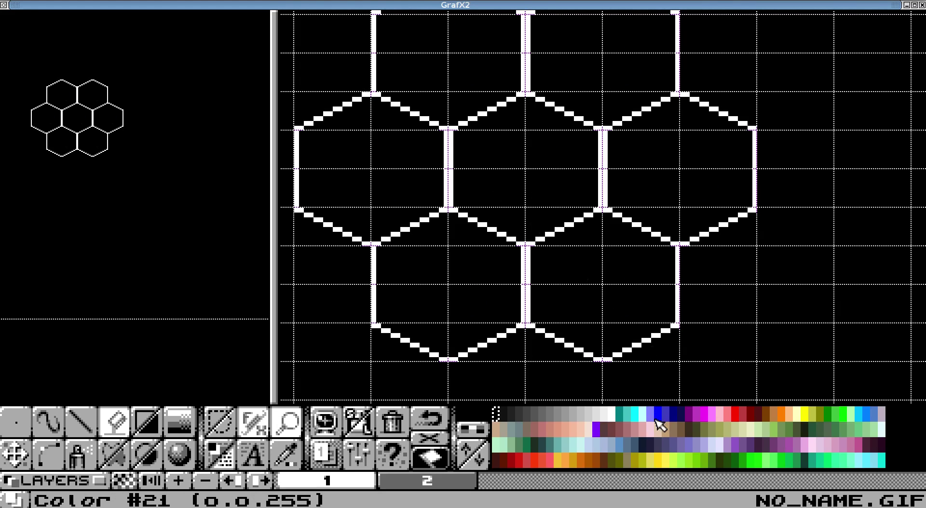
On the second layer, fill every hexagon and the gaps between them with olive
{"action": "left_click", "coordinate": [705, 433]}
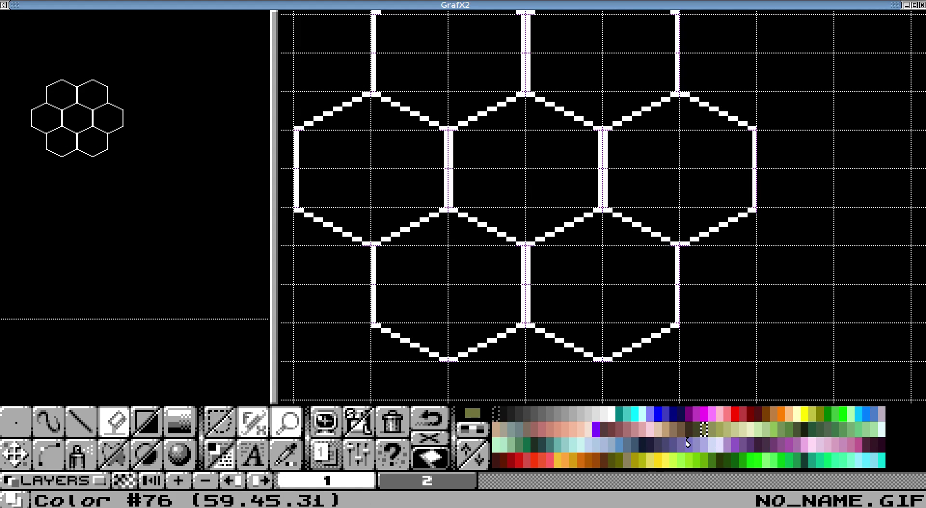
{"action": "left_click", "coordinate": [427, 484]}
{"action": "left_click", "coordinate": [479, 264]}
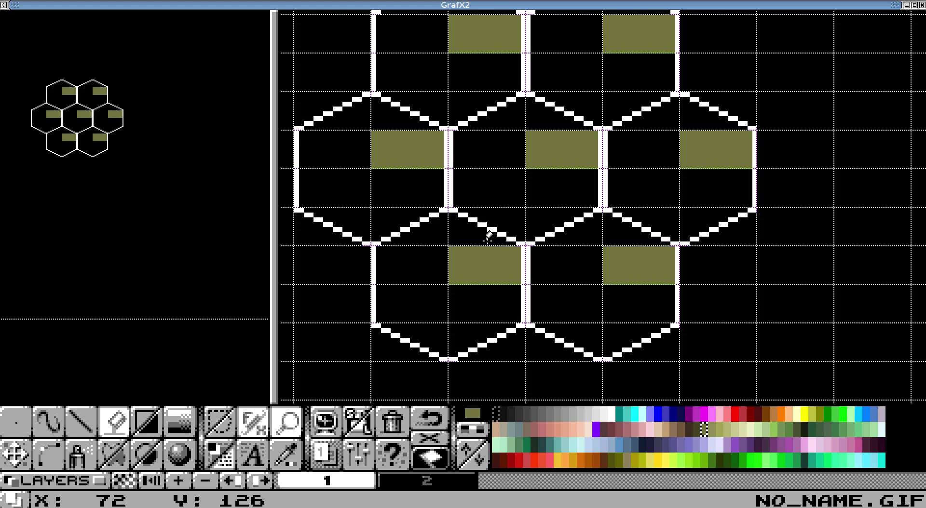
{"action": "left_click", "coordinate": [431, 265]}
{"action": "left_click", "coordinate": [431, 294]}
{"action": "left_click", "coordinate": [465, 294]}
{"action": "left_click", "coordinate": [464, 235]}
{"action": "left_click", "coordinate": [417, 235]}
{"action": "left_click", "coordinate": [492, 328]}
{"action": "left_click", "coordinate": [422, 321]}
{"action": "scroll", "coordinate": [430, 193], "scroll_direction": "down", "scroll_amount": 5}
{"action": "scroll", "coordinate": [374, 118], "scroll_direction": "up", "scroll_amount": 5}
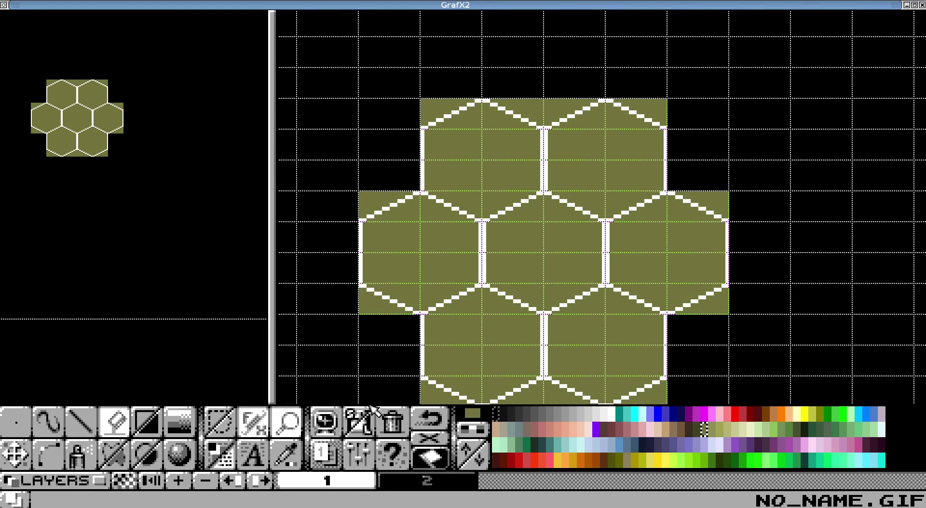
Replace the white hexagon outlines with olive, then select the neighbouring olive swatch #79
{"action": "mouse_move", "coordinate": [352, 487]}
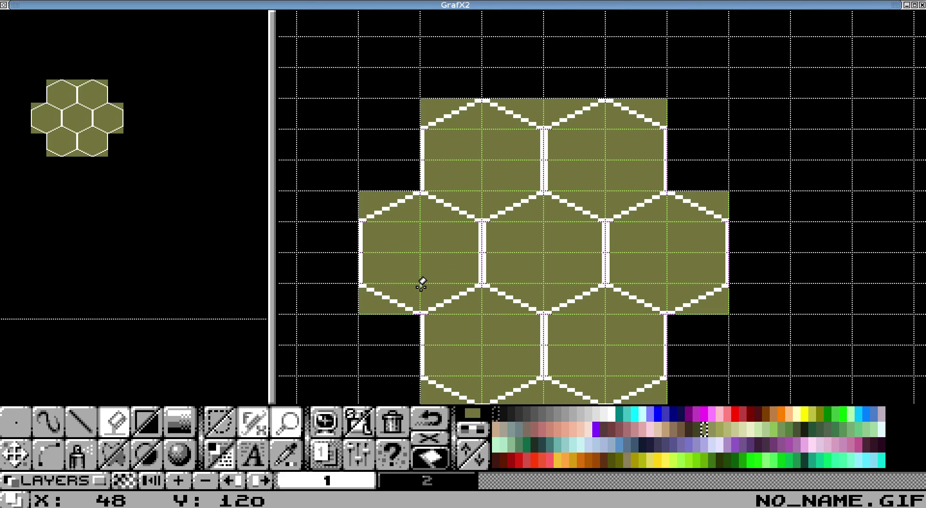
{"action": "key", "text": "shift+f"}
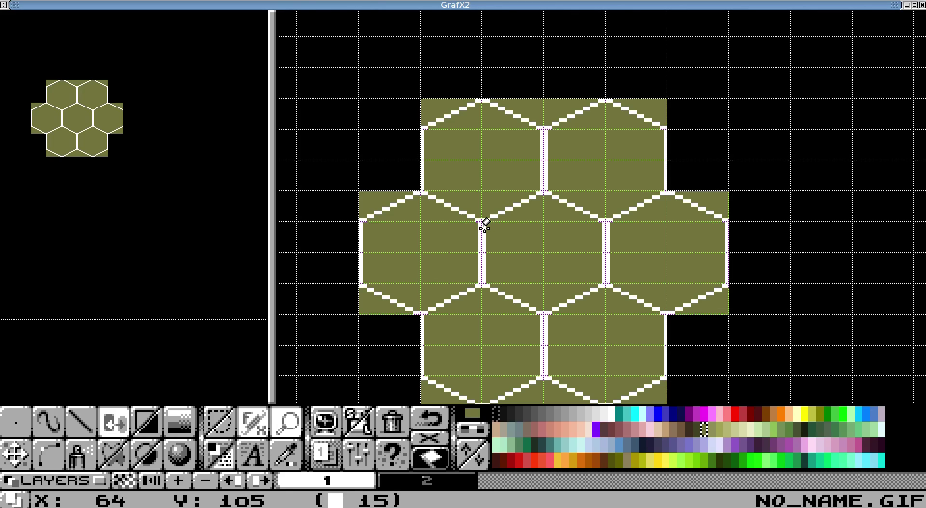
{"action": "left_click", "coordinate": [483, 221]}
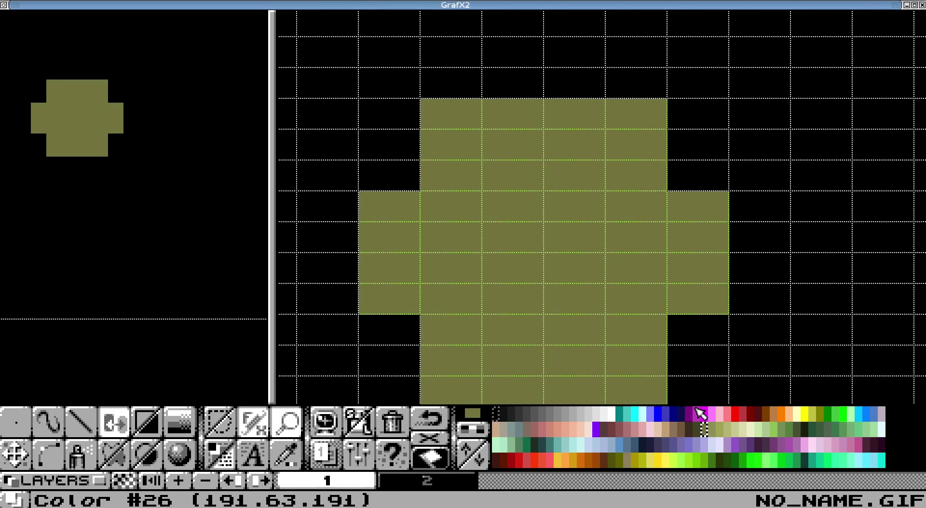
{"action": "left_click", "coordinate": [714, 431]}
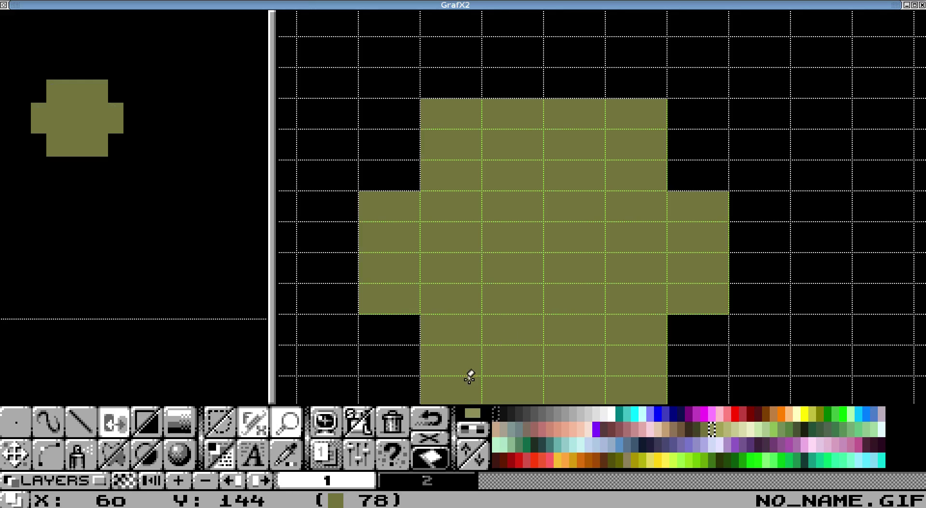
Draw diagonal freehand streaks across the olive tile, then spray lighter olive speckles over them
{"action": "key", "text": "d"}
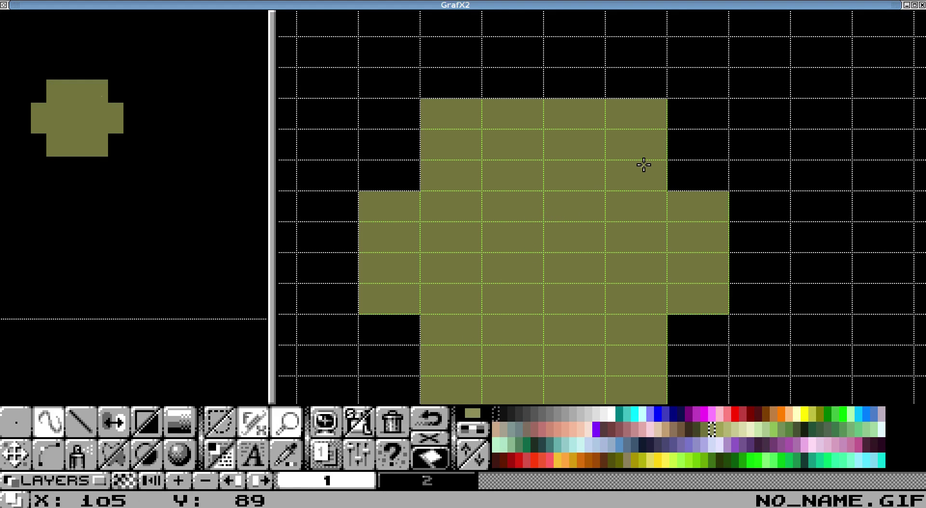
{"action": "left_click_drag", "start_coordinate": [646, 165], "coordinate": [475, 256]}
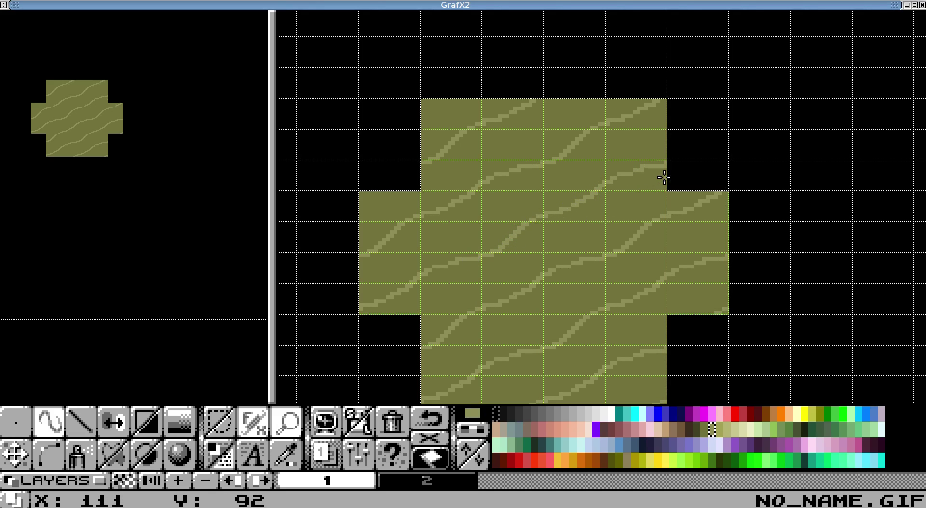
{"action": "left_click_drag", "start_coordinate": [664, 167], "coordinate": [416, 284]}
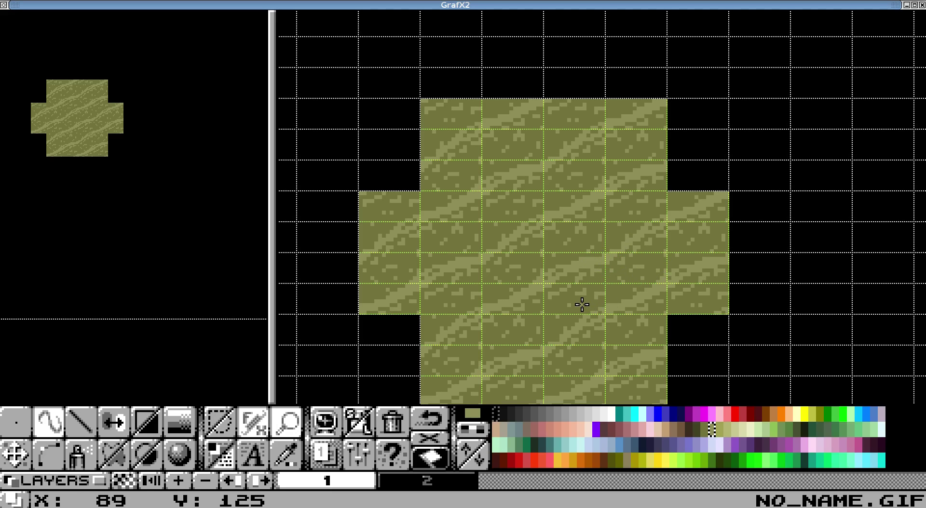
{"action": "left_click", "coordinate": [728, 431]}
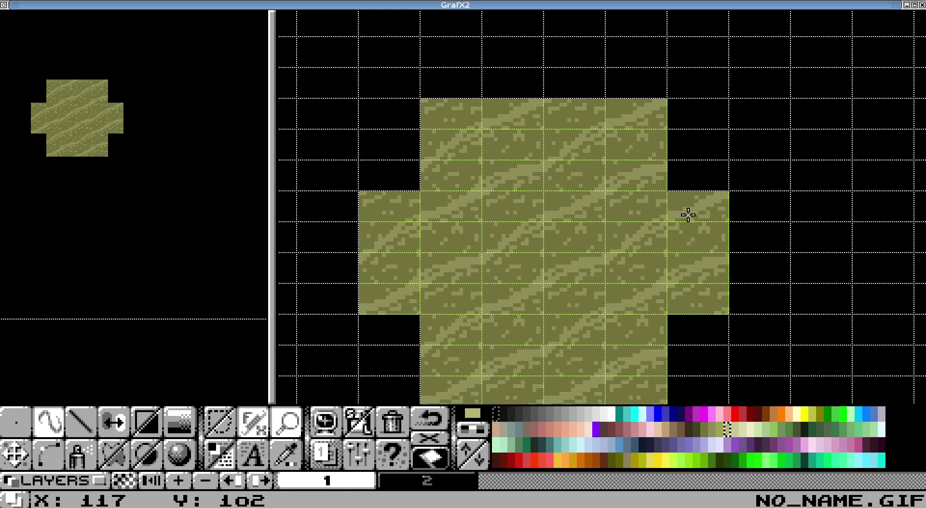
{"action": "mouse_move", "coordinate": [637, 246]}
{"action": "left_mouse_down"}
{"action": "mouse_move", "coordinate": [525, 293]}
{"action": "mouse_move", "coordinate": [570, 297]}
{"action": "mouse_move", "coordinate": [520, 310]}
{"action": "mouse_move", "coordinate": [473, 348]}
{"action": "left_mouse_up"}
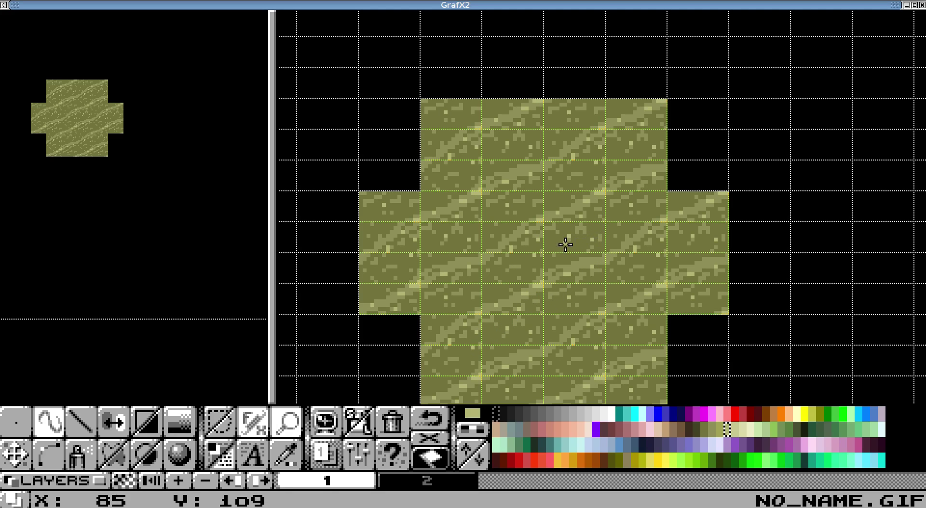
Add a couple more light speckles, then switch to layer 2 to show the white hexagon outlines
{"action": "left_click", "coordinate": [526, 256]}
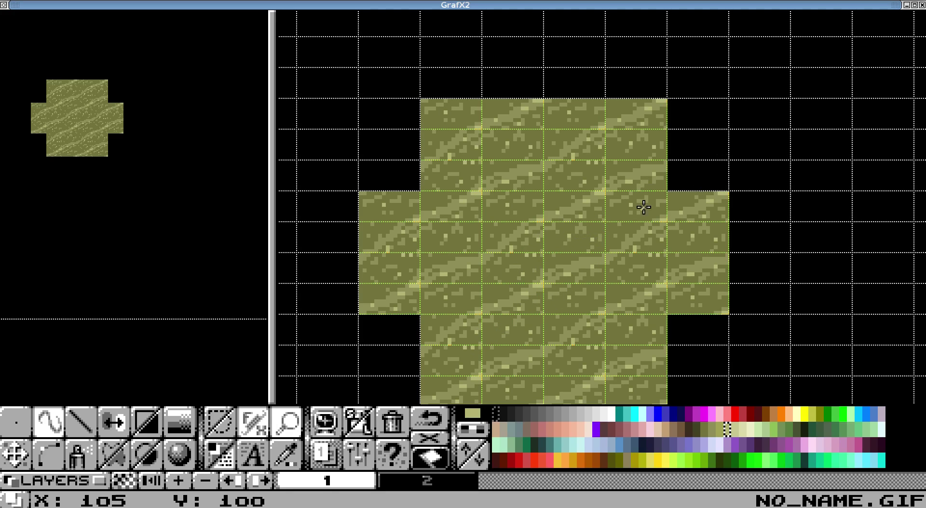
{"action": "left_click", "coordinate": [569, 207]}
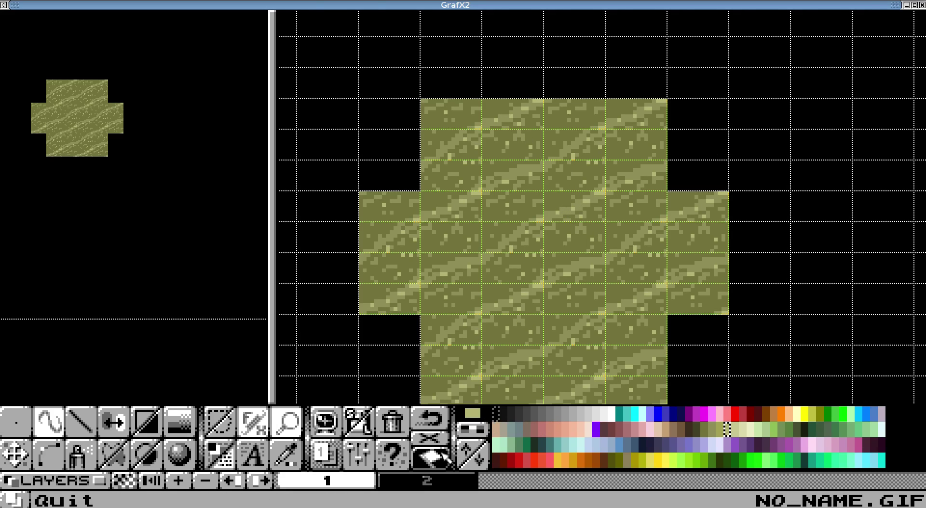
{"action": "left_click", "coordinate": [424, 481]}
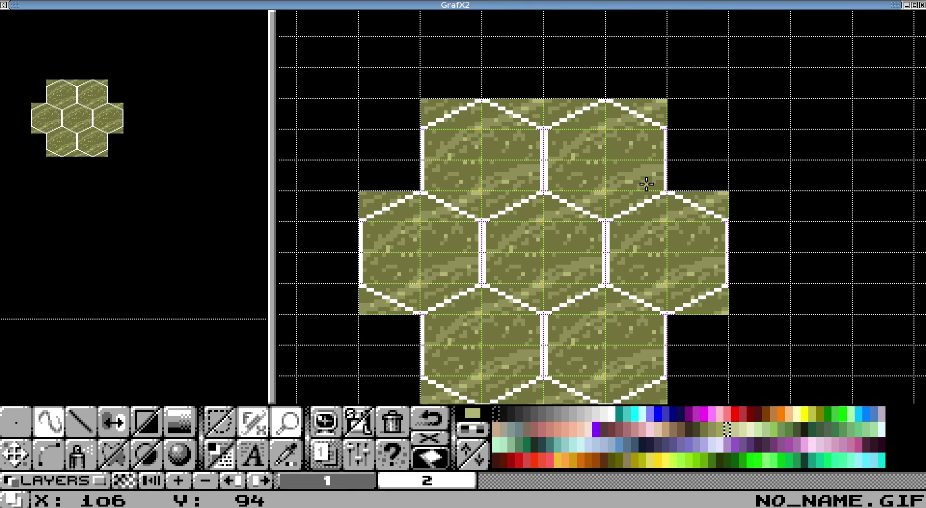
{"action": "scroll", "coordinate": [646, 186], "scroll_direction": "down", "scroll_amount": 2}
{"action": "scroll", "coordinate": [475, 219], "scroll_direction": "up", "scroll_amount": 1}
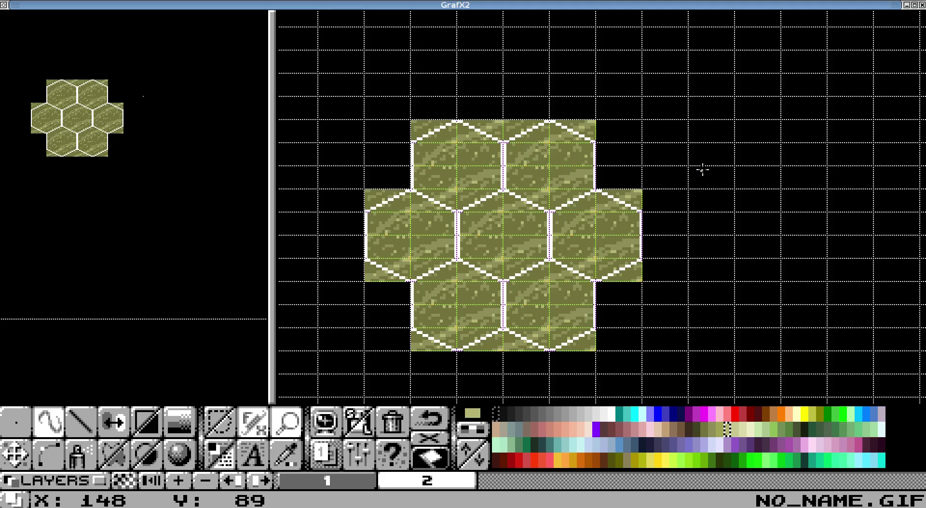
{"action": "scroll", "coordinate": [831, 155], "scroll_direction": "up", "scroll_amount": 1}
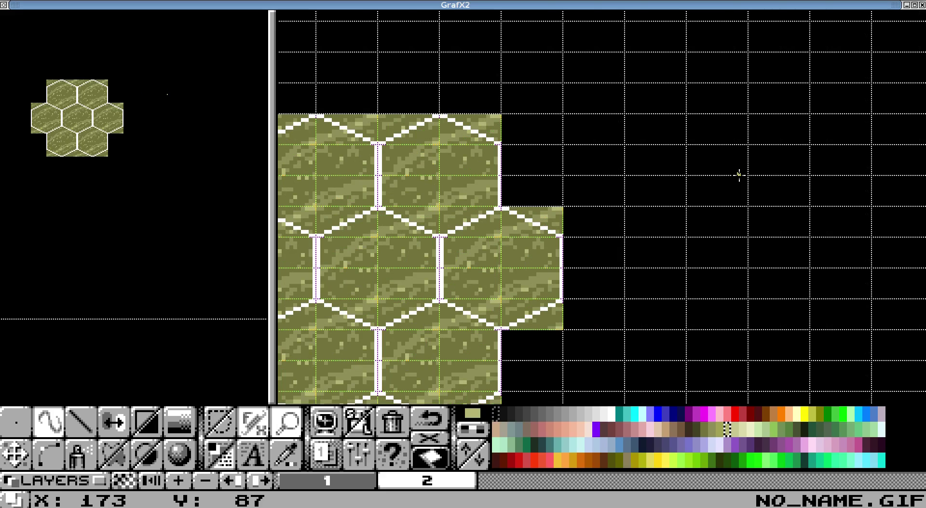
{"action": "scroll", "coordinate": [723, 154], "scroll_direction": "down", "scroll_amount": 1}
{"action": "scroll", "coordinate": [713, 140], "scroll_direction": "up", "scroll_amount": 1}
{"action": "scroll", "coordinate": [819, 159], "scroll_direction": "up", "scroll_amount": 1}
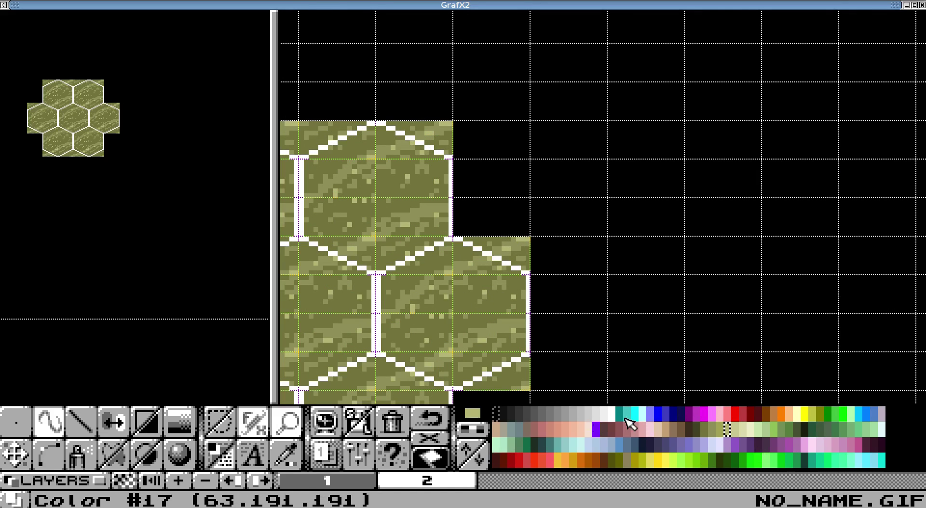
Choose white as the drawing colour and disable the Tilemap drawing mode
{"action": "left_click", "coordinate": [610, 414]}
{"action": "scroll", "coordinate": [675, 241], "scroll_direction": "down", "scroll_amount": 1}
{"action": "scroll", "coordinate": [695, 196], "scroll_direction": "up", "scroll_amount": 1}
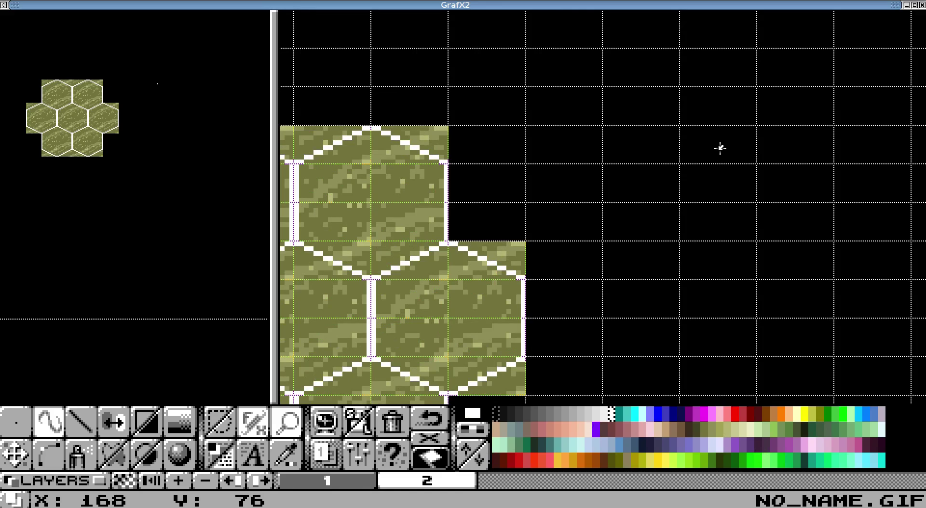
{"action": "key", "text": "e"}
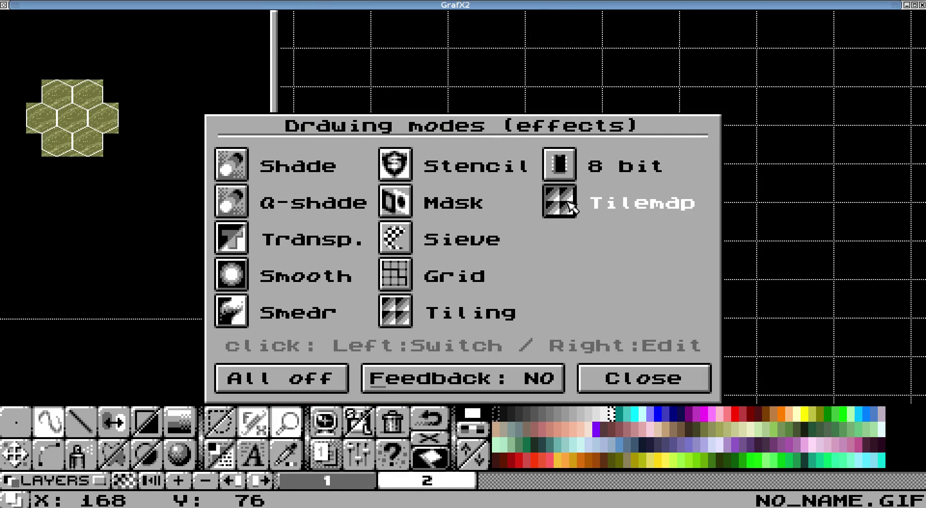
{"action": "left_click", "coordinate": [559, 202]}
{"action": "left_click", "coordinate": [656, 395]}
{"action": "scroll", "coordinate": [798, 176], "scroll_direction": "right", "scroll_amount": 1}
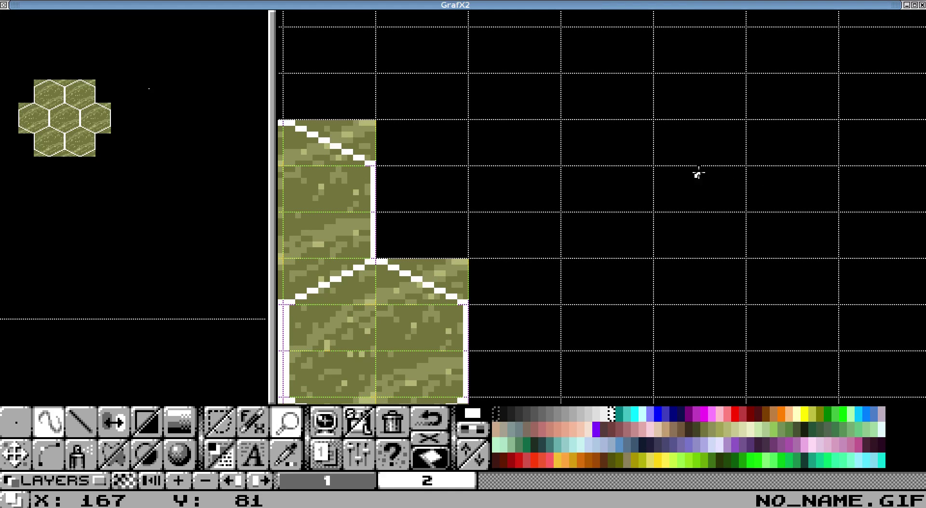
{"action": "scroll", "coordinate": [725, 177], "scroll_direction": "down", "scroll_amount": 1}
{"action": "scroll", "coordinate": [806, 153], "scroll_direction": "right", "scroll_amount": 1}
{"action": "scroll", "coordinate": [789, 182], "scroll_direction": "up", "scroll_amount": 1}
Draw a white hexagon's flat top edge and the two diagonals sloping down from its ends
{"action": "mouse_move", "coordinate": [665, 188]}
{"action": "left_mouse_down"}
{"action": "mouse_move", "coordinate": [776, 183]}
{"action": "mouse_move", "coordinate": [754, 195]}
{"action": "left_mouse_up"}
{"action": "key", "text": "u"}
{"action": "key", "text": "l"}
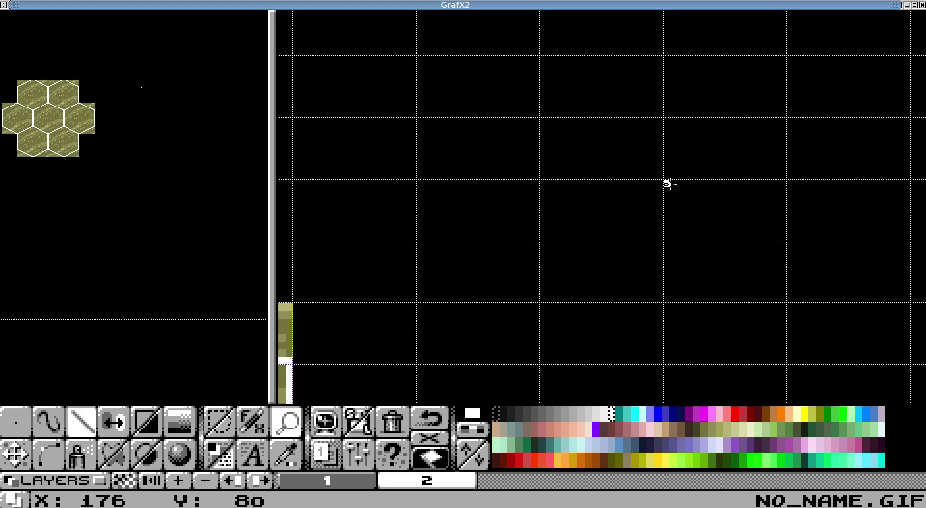
{"action": "left_click_drag", "start_coordinate": [665, 182], "coordinate": [785, 183]}
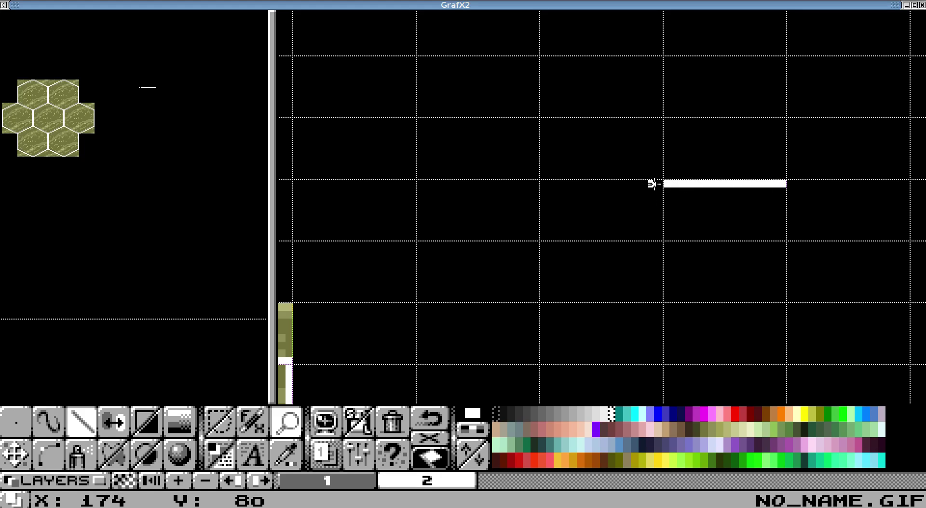
{"action": "left_click_drag", "start_coordinate": [657, 183], "coordinate": [605, 237]}
{"action": "left_click_drag", "start_coordinate": [789, 183], "coordinate": [844, 237]}
Enable the Grid drawing mode and change its horizontal spacing from 16 to 8 pixels
{"action": "key", "text": "e"}
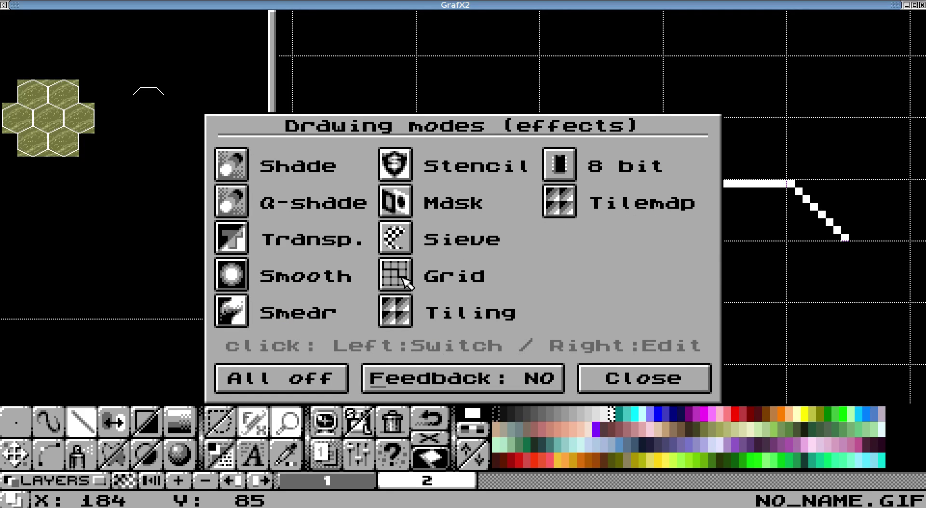
{"action": "left_click", "coordinate": [404, 282]}
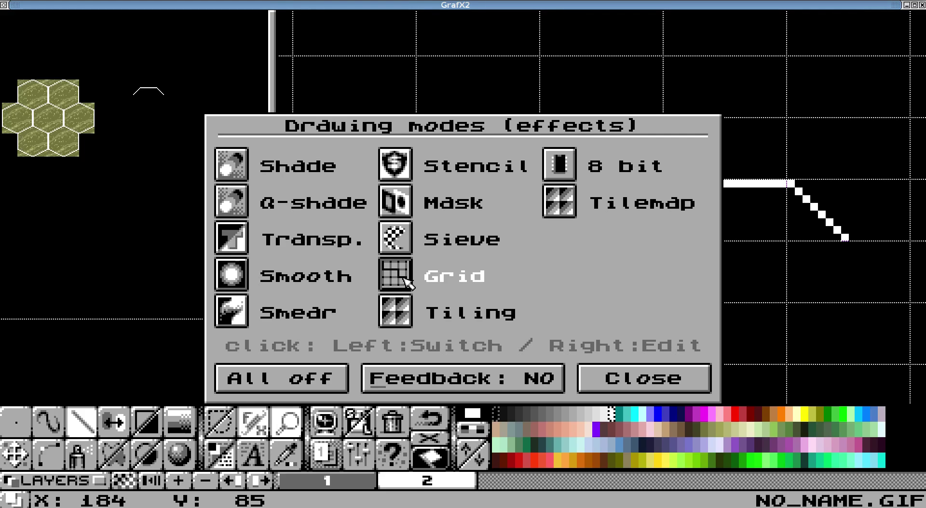
{"action": "right_click", "coordinate": [404, 279]}
{"action": "left_click", "coordinate": [424, 213]}
{"action": "key", "text": "BackSpace"}
{"action": "key", "text": "BackSpace"}
{"action": "type", "text": "8"}
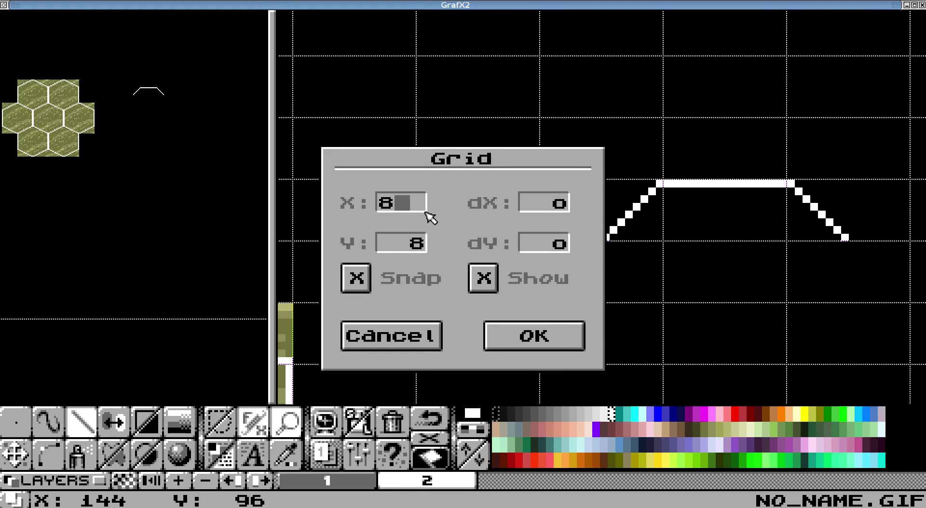
{"action": "left_click", "coordinate": [357, 278]}
{"action": "left_click", "coordinate": [520, 333]}
Close the white hexagon with its lower-left, lower-right and bottom edges
{"action": "left_click_drag", "start_coordinate": [605, 241], "coordinate": [660, 299]}
{"action": "left_click_drag", "start_coordinate": [845, 241], "coordinate": [790, 299]}
{"action": "left_click_drag", "start_coordinate": [660, 299], "coordinate": [791, 299]}
{"action": "scroll", "coordinate": [665, 124], "scroll_direction": "down", "scroll_amount": 3}
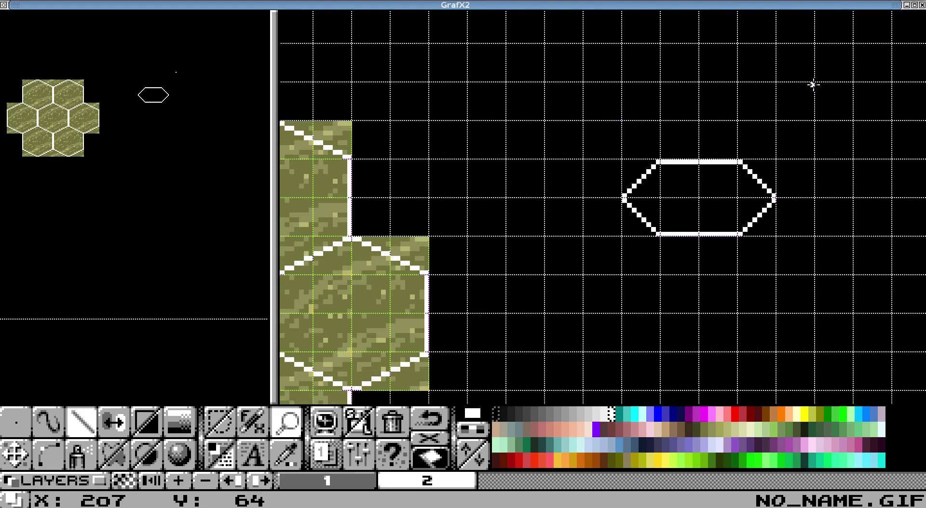
{"action": "scroll", "coordinate": [795, 87], "scroll_direction": "up", "scroll_amount": 3}
Lasso the hexagon as a brush and stamp copies below it and to the right
{"action": "left_click", "coordinate": [228, 429]}
{"action": "mouse_move", "coordinate": [519, 258]}
{"action": "left_mouse_down"}
{"action": "mouse_move", "coordinate": [529, 209]}
{"action": "mouse_move", "coordinate": [764, 319]}
{"action": "left_mouse_up"}
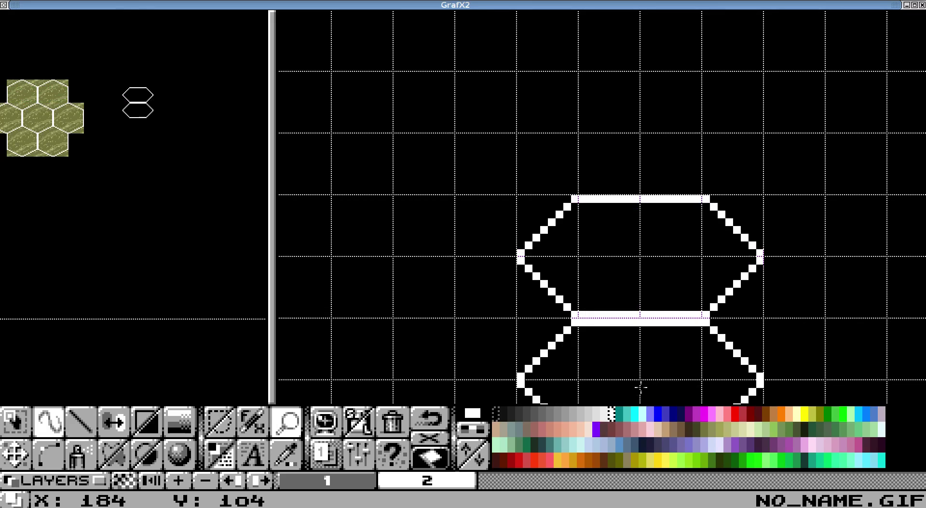
{"action": "left_click", "coordinate": [640, 387]}
{"action": "scroll", "coordinate": [754, 151], "scroll_direction": "down", "scroll_amount": 4}
{"action": "scroll", "coordinate": [787, 291], "scroll_direction": "up", "scroll_amount": 2}
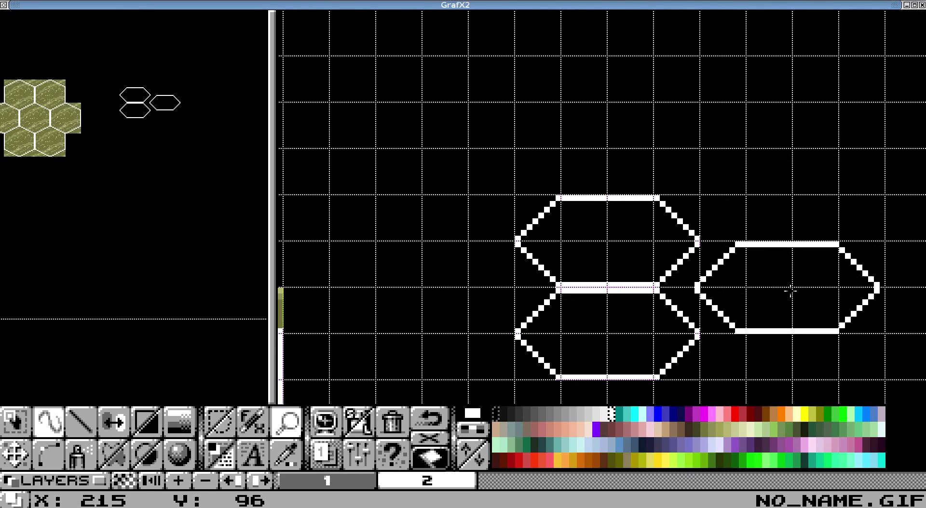
{"action": "left_click", "coordinate": [753, 292]}
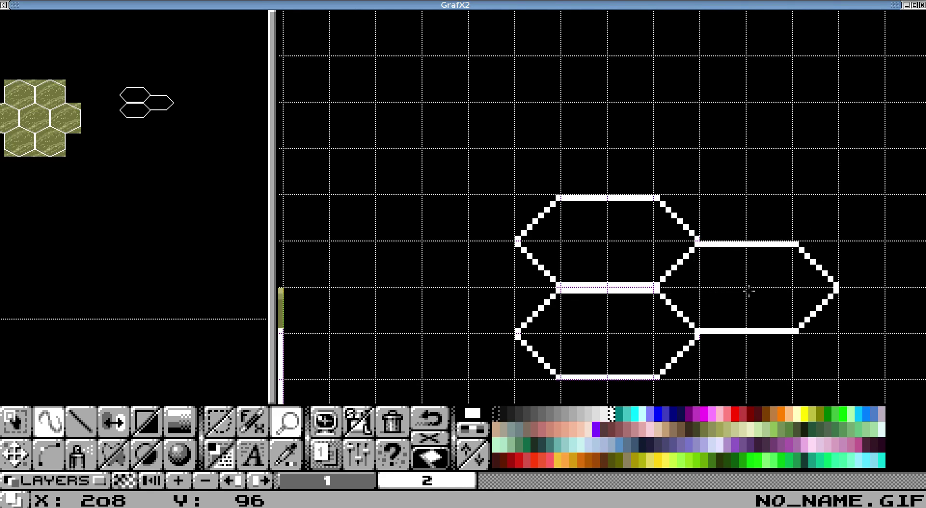
{"action": "scroll", "coordinate": [627, 145], "scroll_direction": "down", "scroll_amount": 1}
{"action": "scroll", "coordinate": [779, 175], "scroll_direction": "up", "scroll_amount": 1}
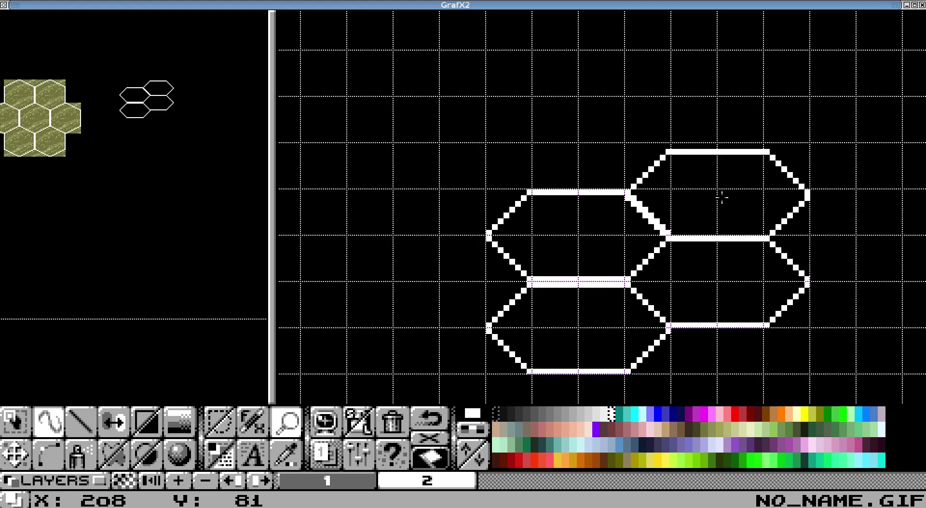
{"action": "scroll", "coordinate": [628, 123], "scroll_direction": "down", "scroll_amount": 1}
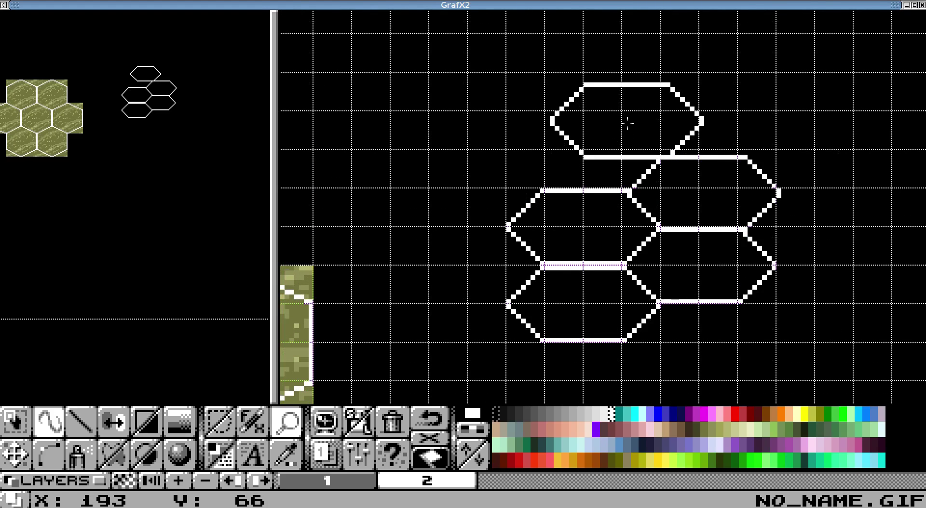
Grab the hexagon cluster as a brush, stamp two copies, then undo the last stamp
{"action": "key", "text": "b"}
{"action": "mouse_move", "coordinate": [469, 107]}
{"action": "left_mouse_down"}
{"action": "mouse_move", "coordinate": [821, 334]}
{"action": "mouse_move", "coordinate": [821, 379]}
{"action": "left_mouse_up"}
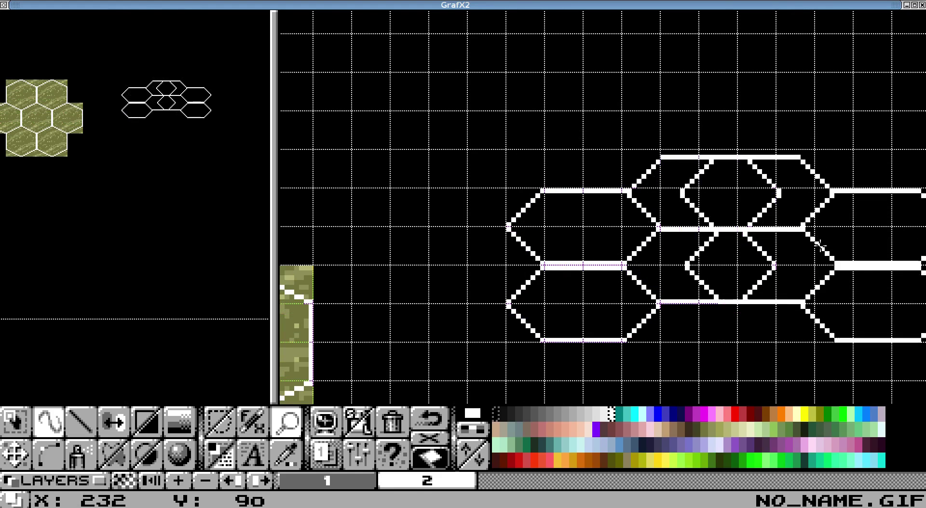
{"action": "left_click", "coordinate": [767, 241]}
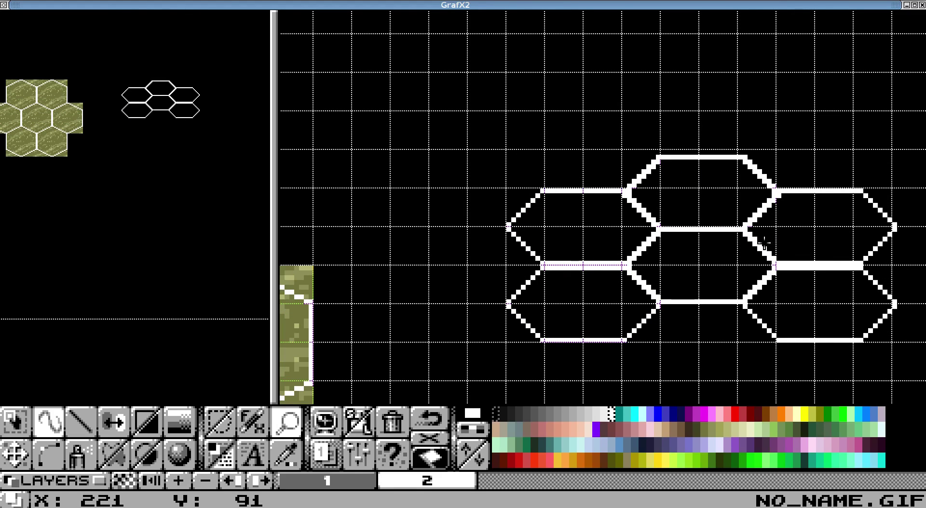
{"action": "left_click", "coordinate": [770, 76]}
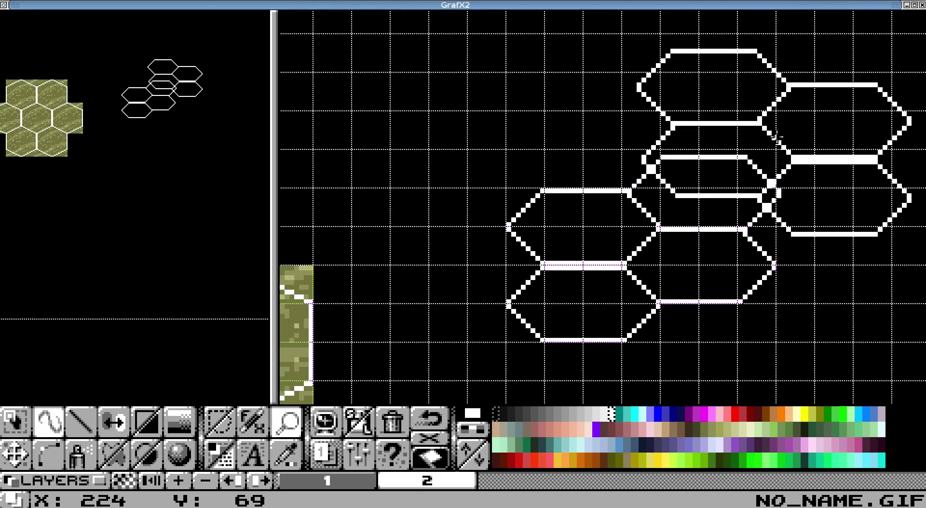
{"action": "key", "text": "period"}
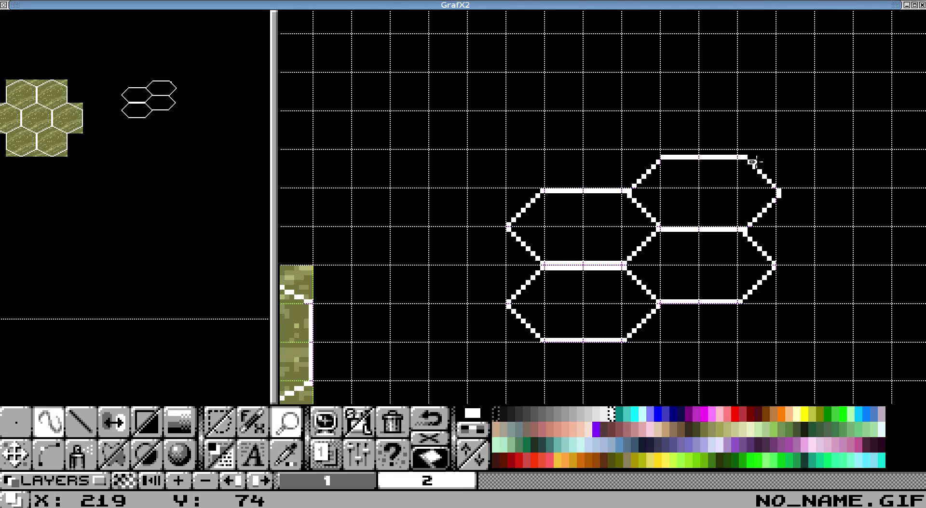
{"action": "key", "text": "u"}
{"action": "key", "text": "u"}
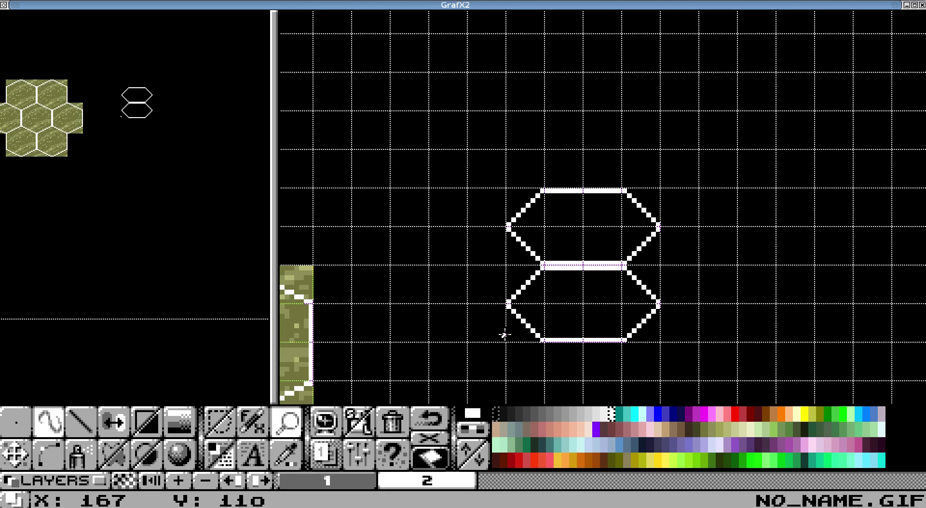
Grab the two stacked hexes as a brush and stamp two copies to their right
{"action": "key", "text": "b"}
{"action": "mouse_move", "coordinate": [479, 157]}
{"action": "left_mouse_down"}
{"action": "mouse_move", "coordinate": [533, 230]}
{"action": "mouse_move", "coordinate": [697, 402]}
{"action": "left_mouse_up"}
{"action": "left_click", "coordinate": [703, 235]}
{"action": "left_click", "coordinate": [818, 274]}
Zoom around the white honeycomb to inspect it, then return to the single-pixel brush
{"action": "scroll", "coordinate": [638, 161], "scroll_direction": "down", "scroll_amount": 2}
{"action": "scroll", "coordinate": [665, 152], "scroll_direction": "up", "scroll_amount": 1}
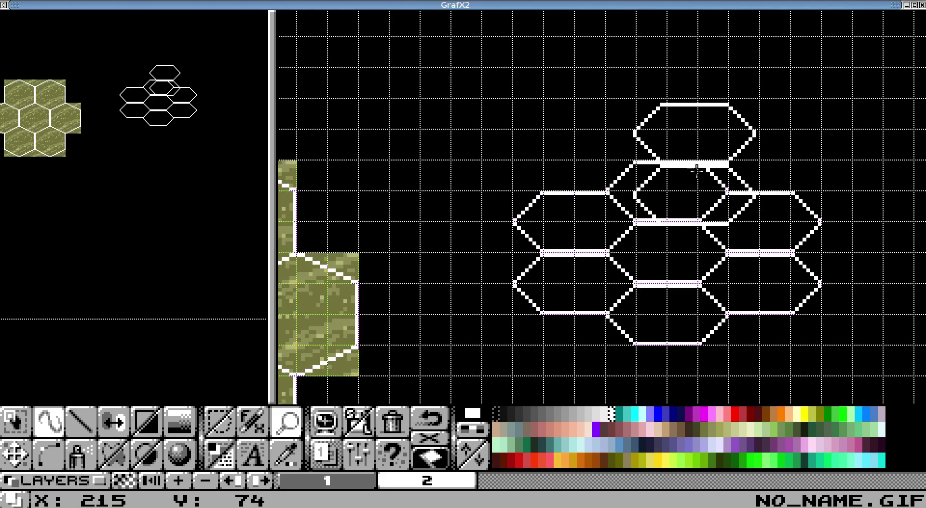
{"action": "scroll", "coordinate": [771, 212], "scroll_direction": "up", "scroll_amount": 1}
{"action": "scroll", "coordinate": [543, 254], "scroll_direction": "down", "scroll_amount": 1}
{"action": "scroll", "coordinate": [458, 275], "scroll_direction": "down", "scroll_amount": 1}
{"action": "scroll", "coordinate": [656, 193], "scroll_direction": "up", "scroll_amount": 1}
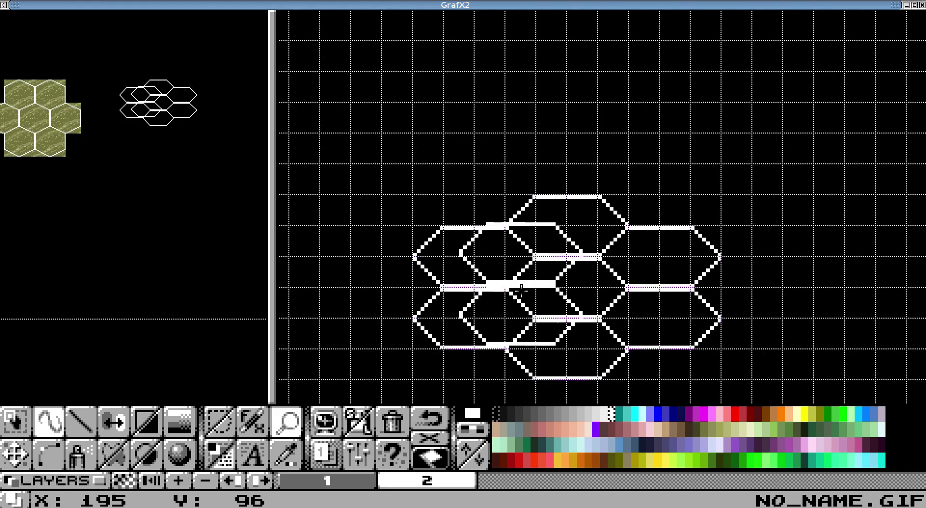
{"action": "scroll", "coordinate": [554, 325], "scroll_direction": "up", "scroll_amount": 1}
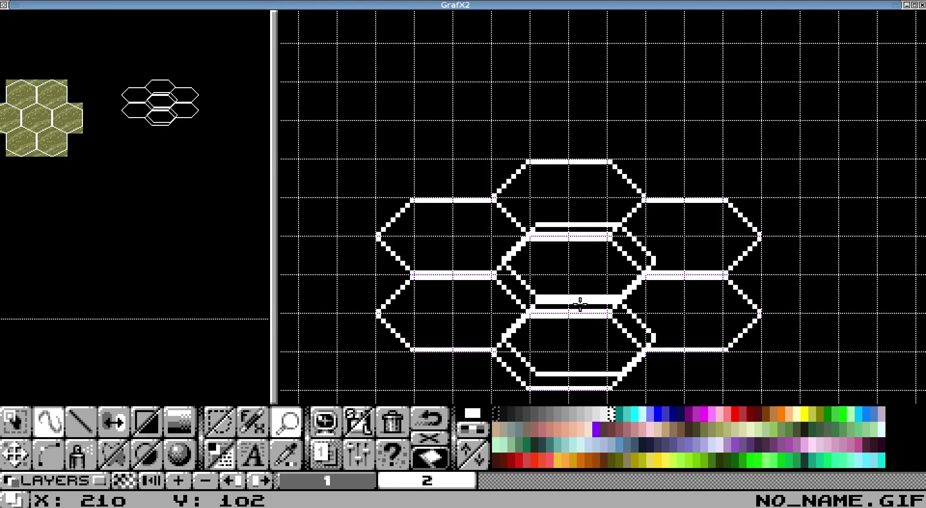
{"action": "key", "text": "."}
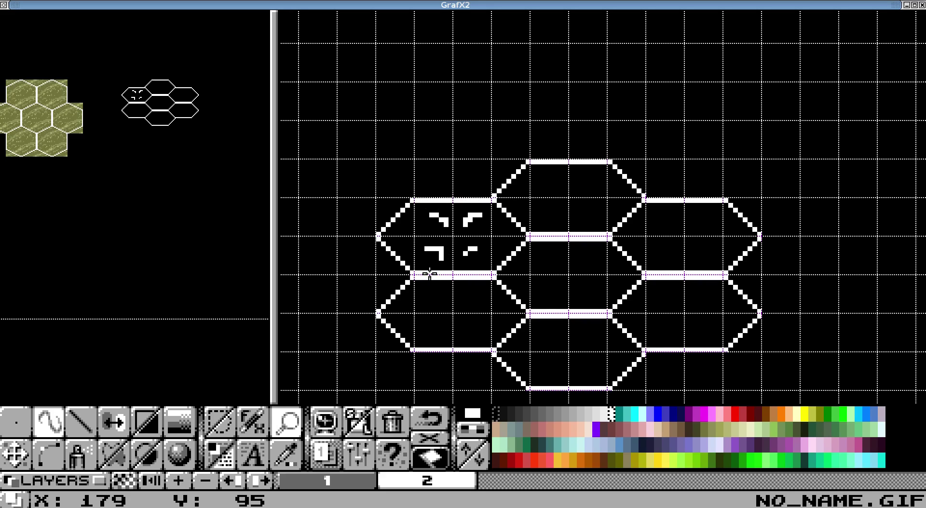
{"action": "scroll", "coordinate": [512, 202], "scroll_direction": "down", "scroll_amount": 1}
{"action": "scroll", "coordinate": [513, 203], "scroll_direction": "up", "scroll_amount": 1}
{"action": "scroll", "coordinate": [525, 212], "scroll_direction": "down", "scroll_amount": 1}
{"action": "scroll", "coordinate": [362, 243], "scroll_direction": "down", "scroll_amount": 1}
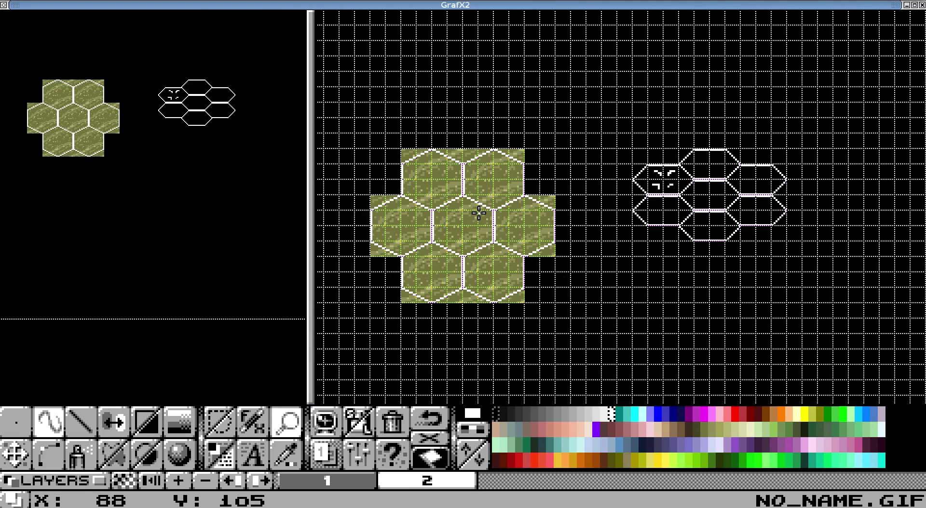
{"action": "scroll", "coordinate": [757, 170], "scroll_direction": "up", "scroll_amount": 2}
{"action": "scroll", "coordinate": [761, 138], "scroll_direction": "up", "scroll_amount": 1}
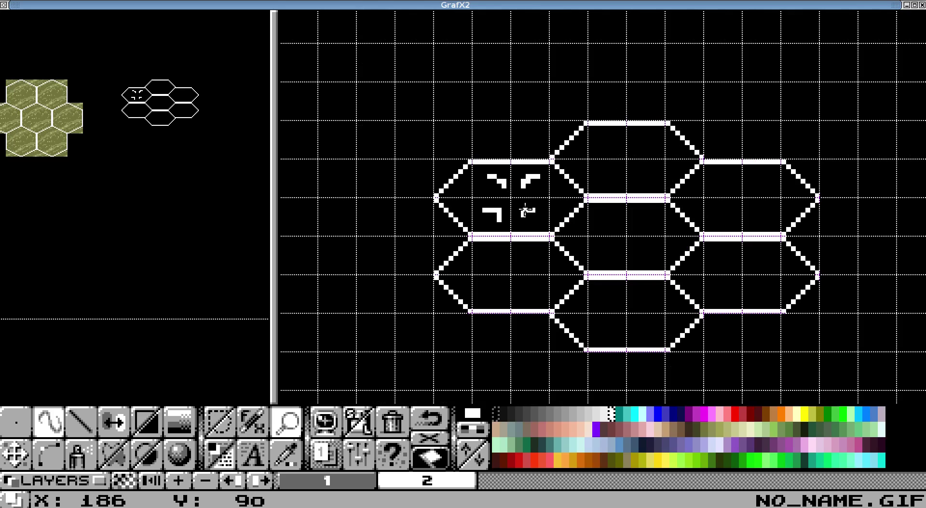
{"action": "scroll", "coordinate": [615, 186], "scroll_direction": "down", "scroll_amount": 1}
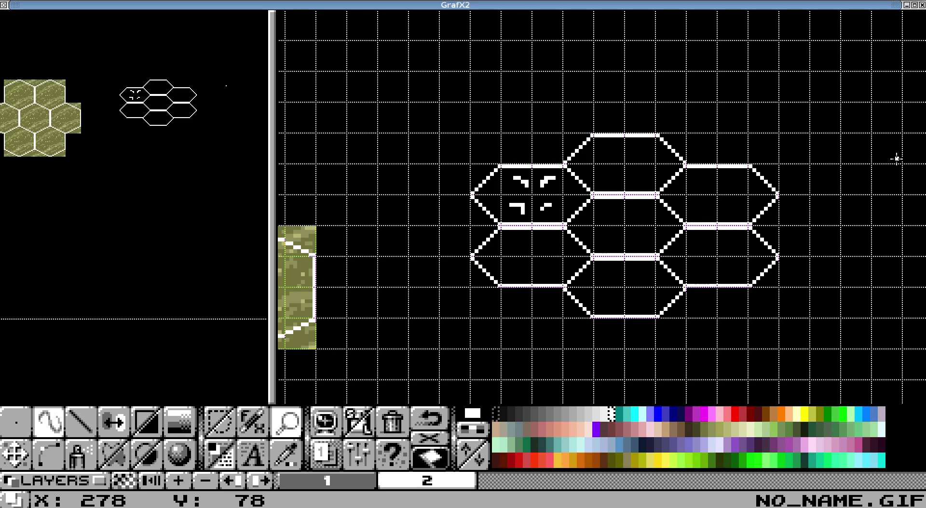
{"action": "scroll", "coordinate": [738, 144], "scroll_direction": "down", "scroll_amount": 3}
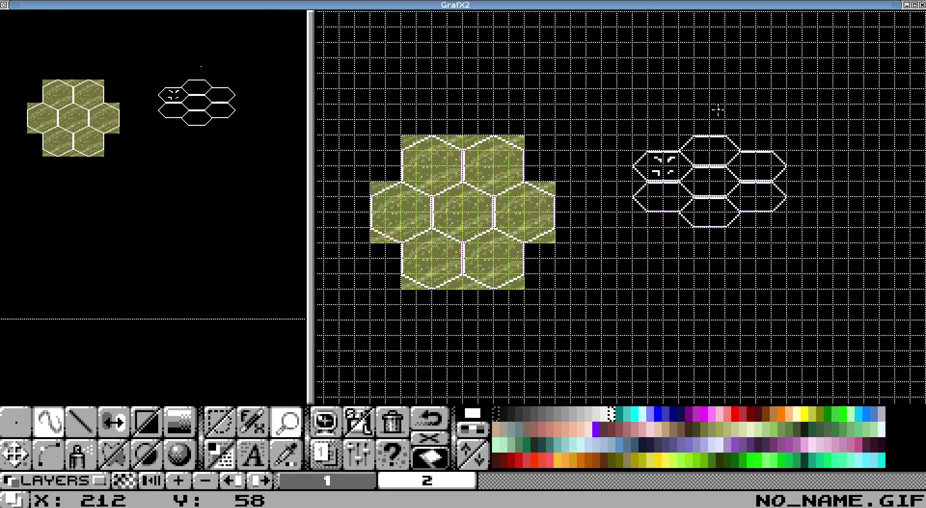
{"action": "scroll", "coordinate": [723, 110], "scroll_direction": "up", "scroll_amount": 2}
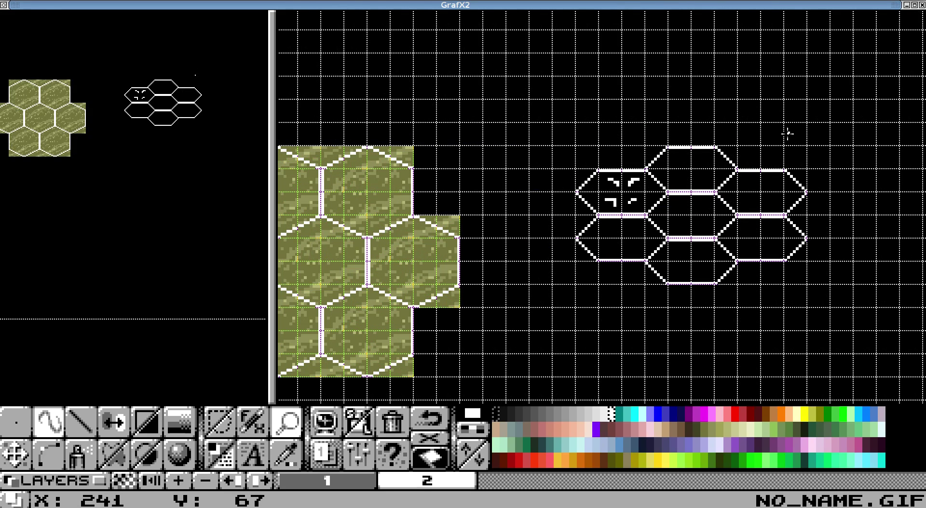
{"action": "scroll", "coordinate": [744, 163], "scroll_direction": "down", "scroll_amount": 1}
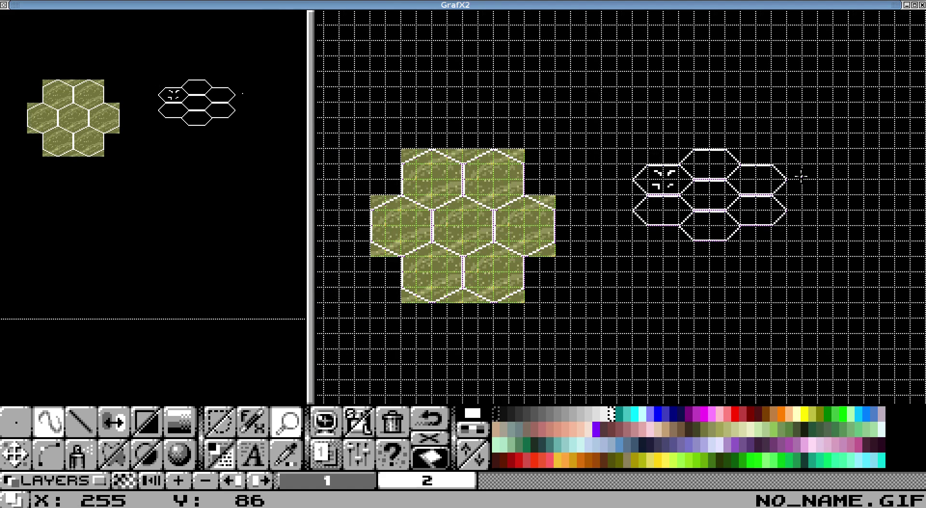
{"action": "scroll", "coordinate": [801, 177], "scroll_direction": "up", "scroll_amount": 1}
{"action": "scroll", "coordinate": [692, 163], "scroll_direction": "down", "scroll_amount": 1}
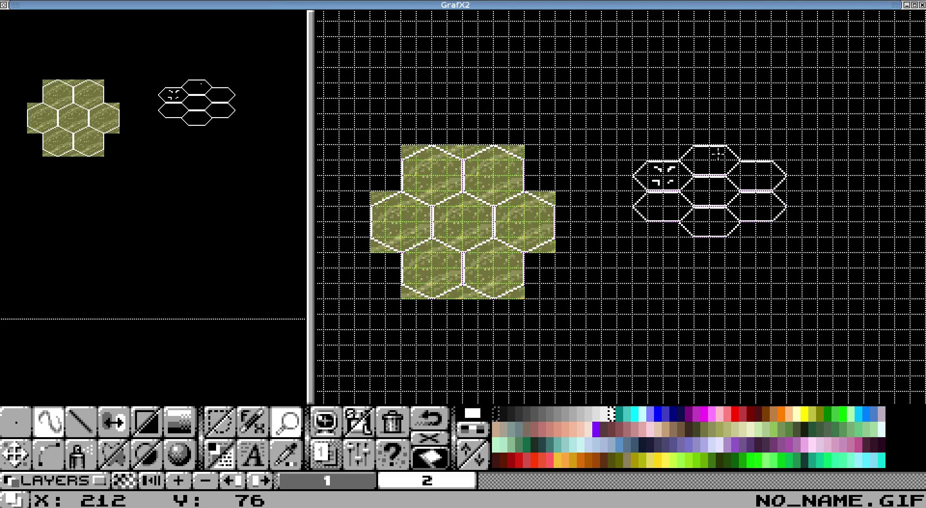
{"action": "scroll", "coordinate": [717, 153], "scroll_direction": "up", "scroll_amount": 1}
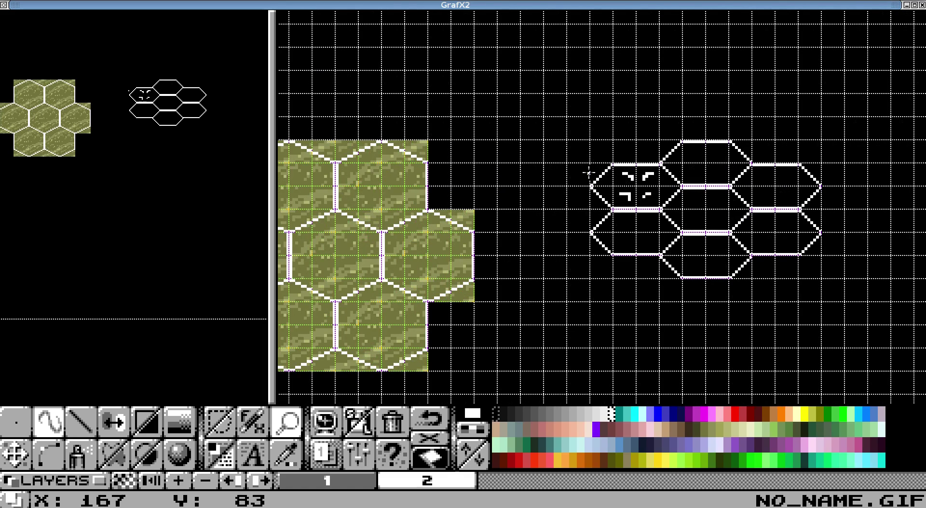
{"action": "scroll", "coordinate": [677, 167], "scroll_direction": "up", "scroll_amount": 1}
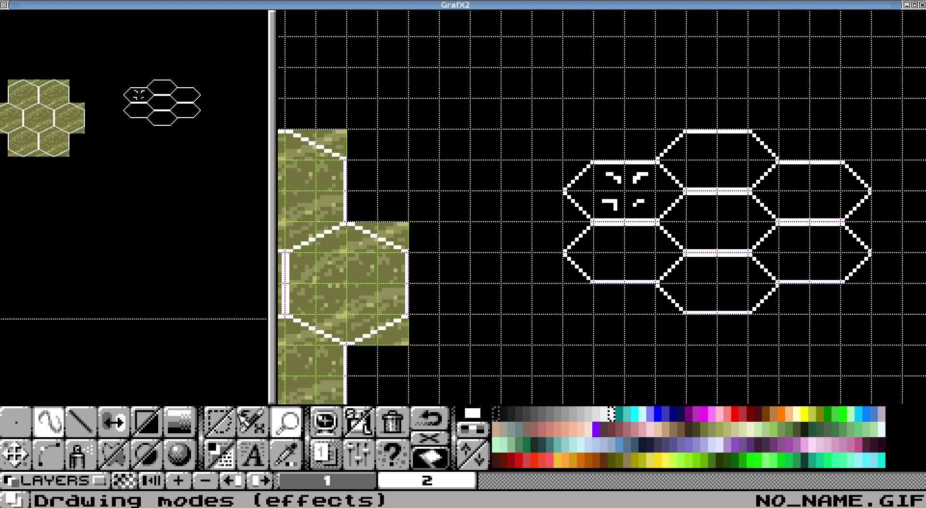
Grab the corner-marked hexagon as a brush and stamp it onto the top-middle, top-right, lower-left and lower-right hexes
{"action": "mouse_move", "coordinate": [564, 162]}
{"action": "left_mouse_down"}
{"action": "mouse_move", "coordinate": [641, 213]}
{"action": "mouse_move", "coordinate": [684, 220]}
{"action": "left_mouse_up"}
{"action": "left_click", "coordinate": [721, 160]}
{"action": "left_click", "coordinate": [814, 191]}
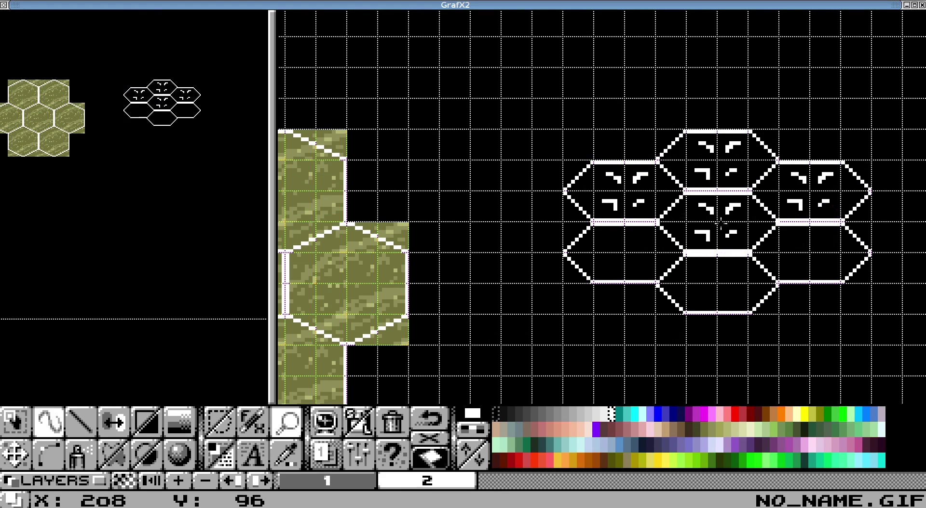
{"action": "left_click", "coordinate": [623, 254]}
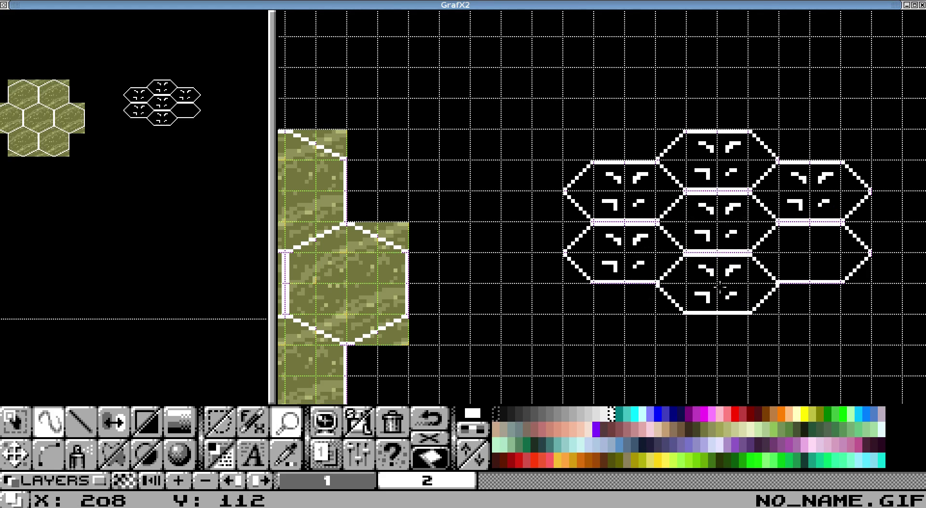
{"action": "left_click", "coordinate": [813, 255]}
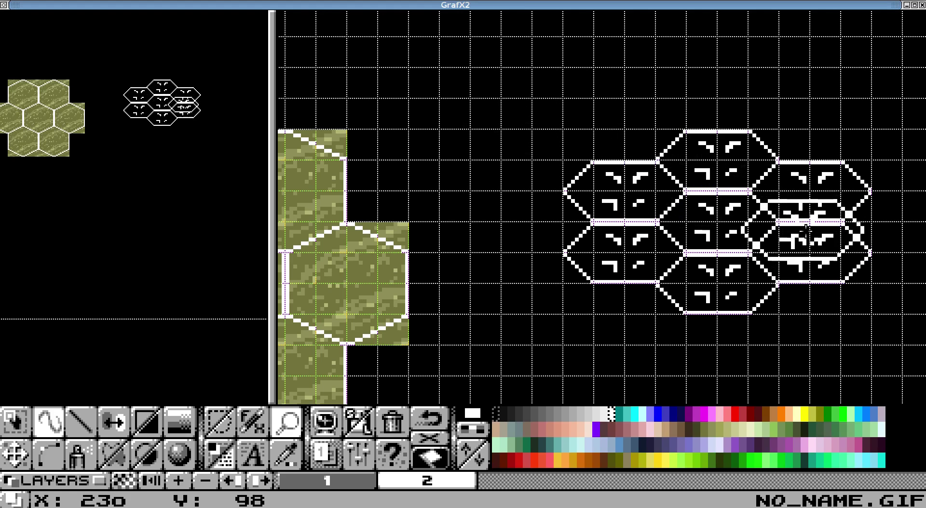
{"action": "scroll", "coordinate": [551, 238], "scroll_direction": "down", "scroll_amount": 1}
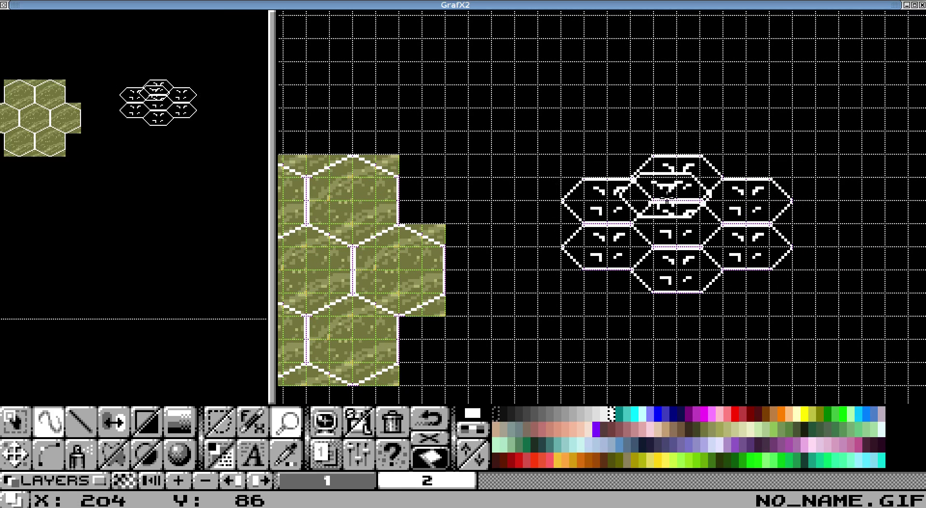
{"action": "scroll", "coordinate": [444, 220], "scroll_direction": "down", "scroll_amount": 1}
{"action": "scroll", "coordinate": [379, 122], "scroll_direction": "up", "scroll_amount": 1}
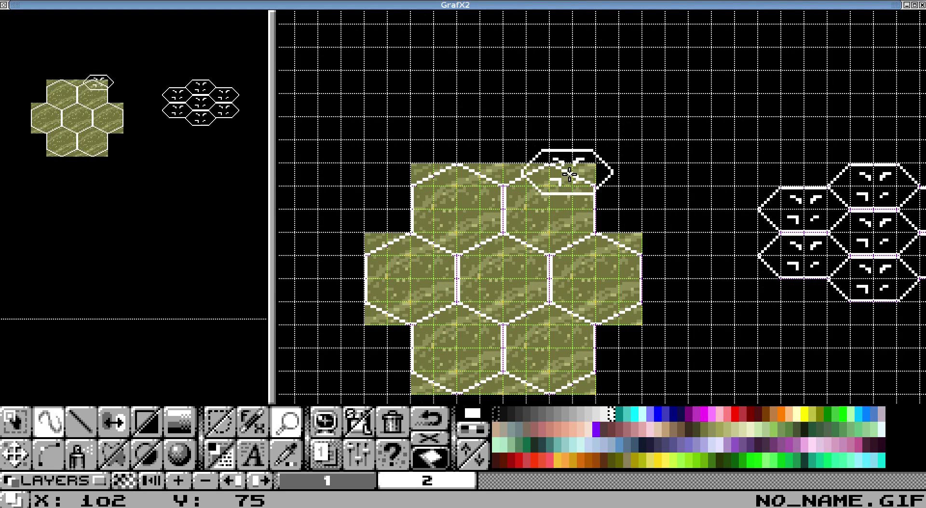
Return to the single-pixel brush, then zoom to inspect the olive and white-outlined honeycombs
{"action": "key", "text": "period"}
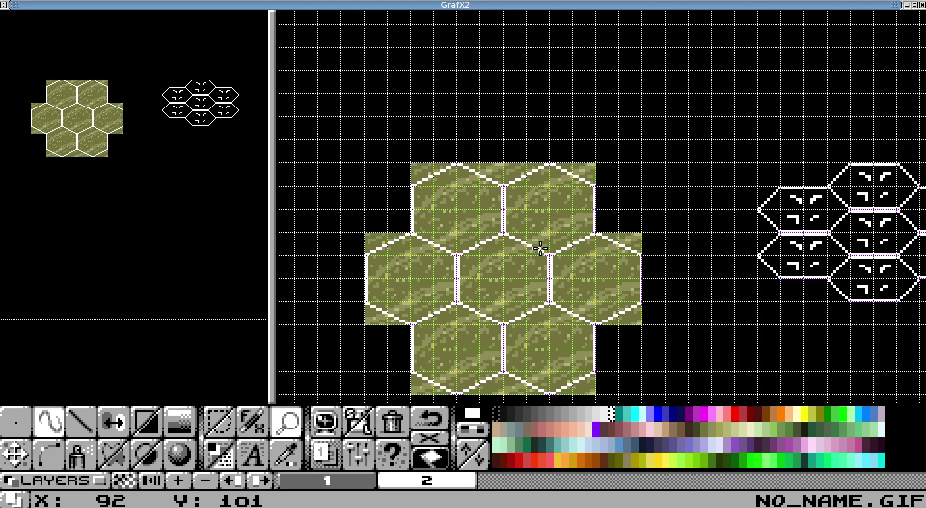
{"action": "scroll", "coordinate": [643, 220], "scroll_direction": "down", "scroll_amount": 1}
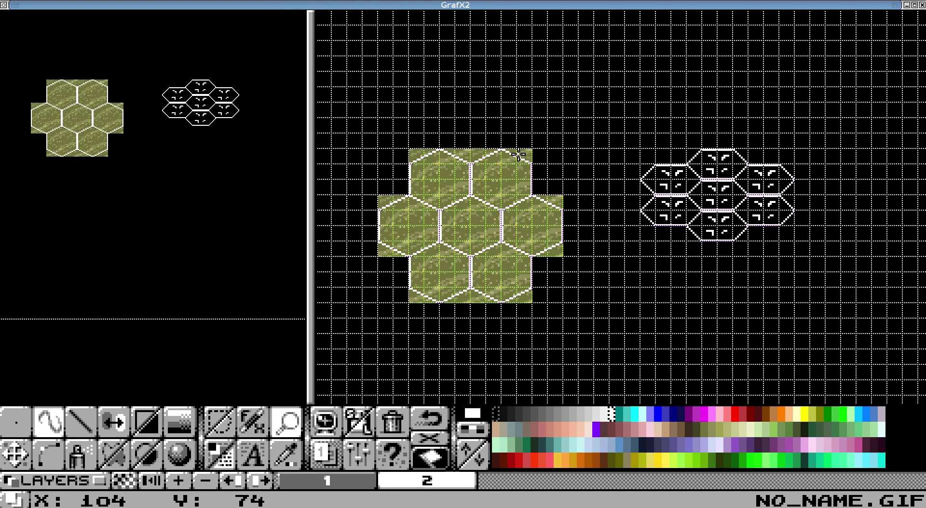
{"action": "scroll", "coordinate": [527, 154], "scroll_direction": "up", "scroll_amount": 1}
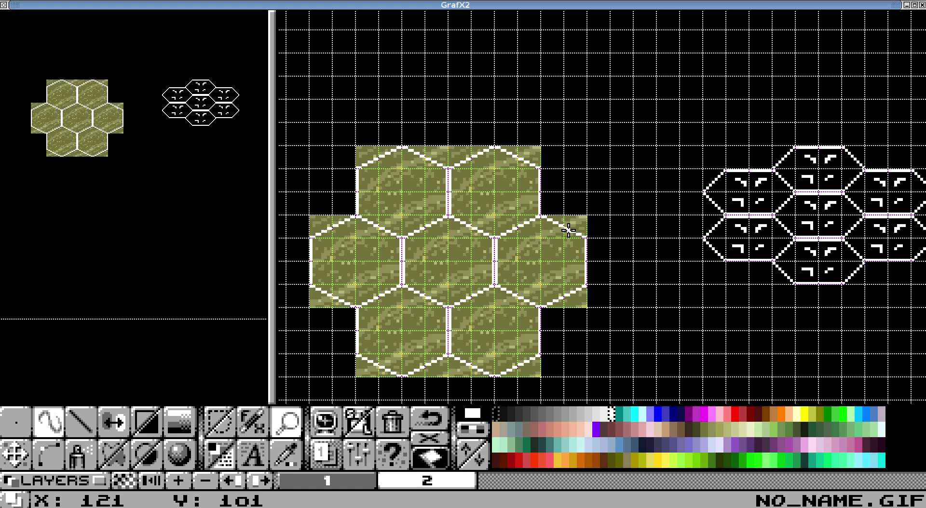
{"action": "scroll", "coordinate": [570, 230], "scroll_direction": "down", "scroll_amount": 1}
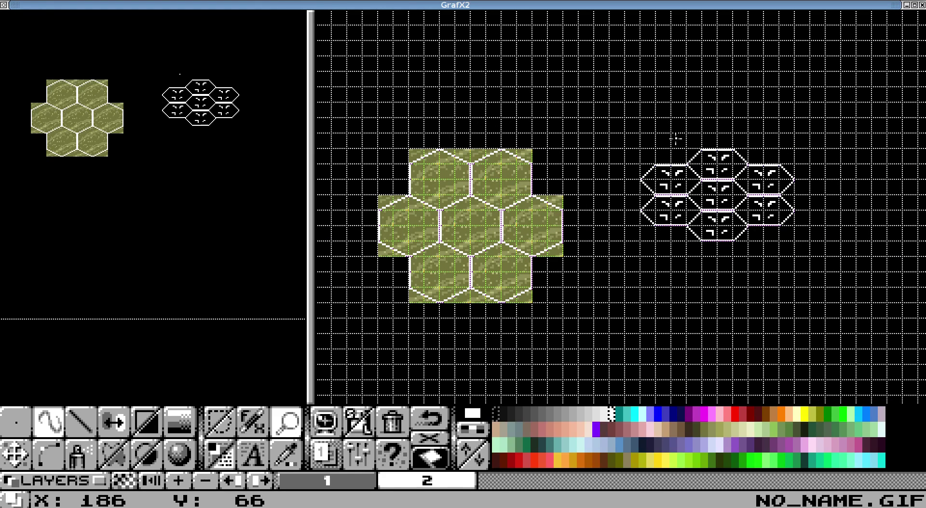
{"action": "scroll", "coordinate": [670, 140], "scroll_direction": "up", "scroll_amount": 1}
{"action": "scroll", "coordinate": [607, 143], "scroll_direction": "down", "scroll_amount": 1}
{"action": "scroll", "coordinate": [606, 142], "scroll_direction": "up", "scroll_amount": 1}
{"action": "scroll", "coordinate": [606, 143], "scroll_direction": "down", "scroll_amount": 1}
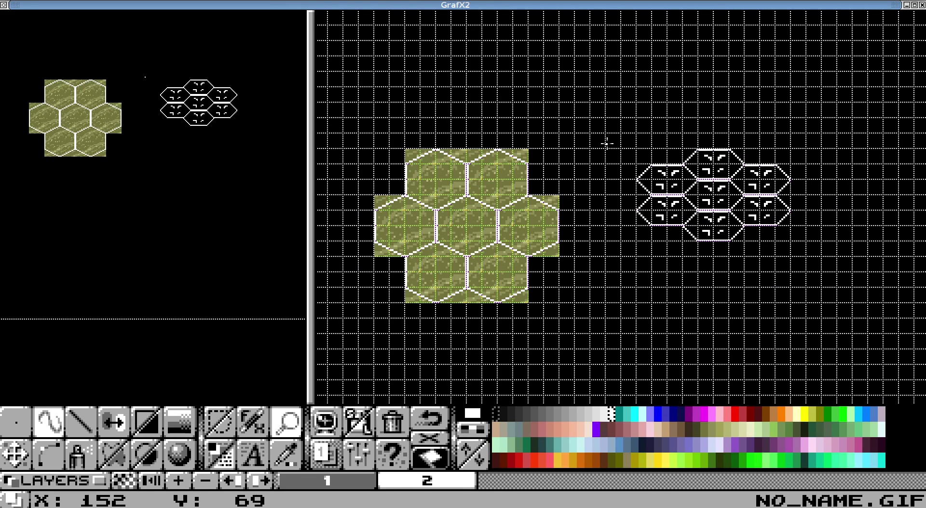